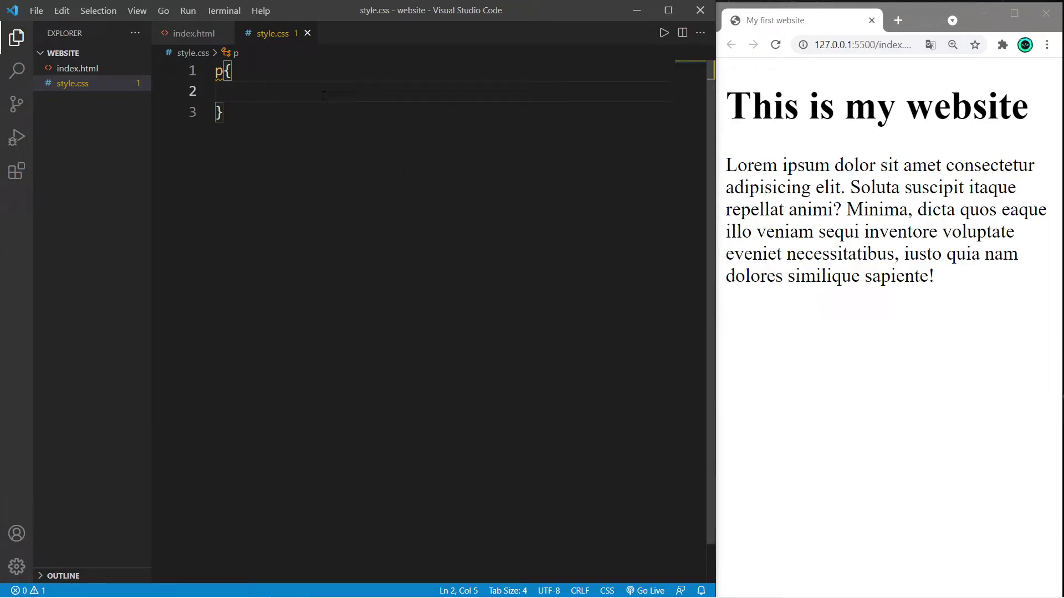
pyautogui.write('bor')
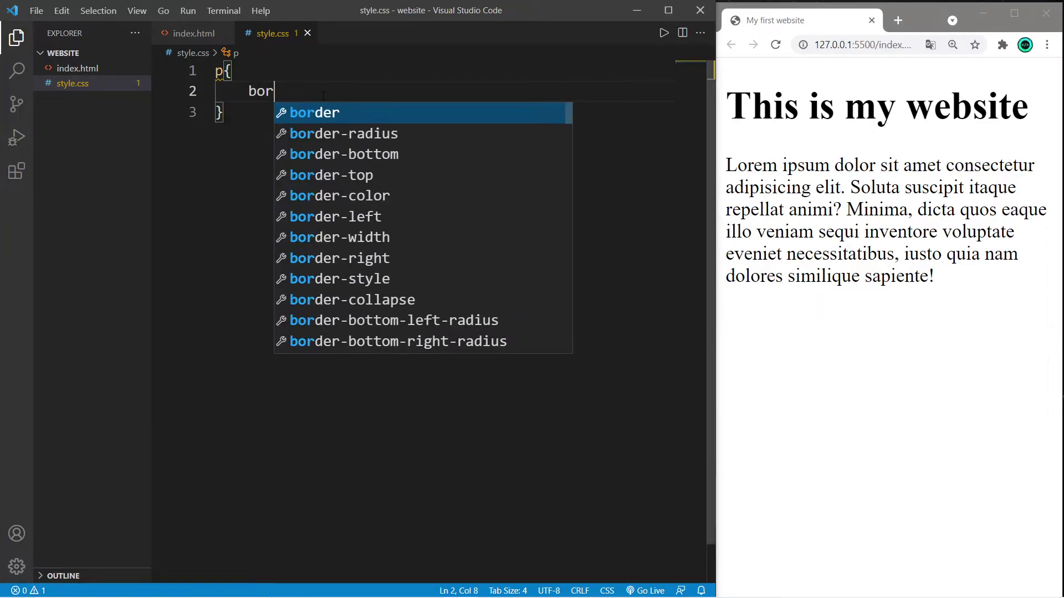
pyautogui.write('der-style:')
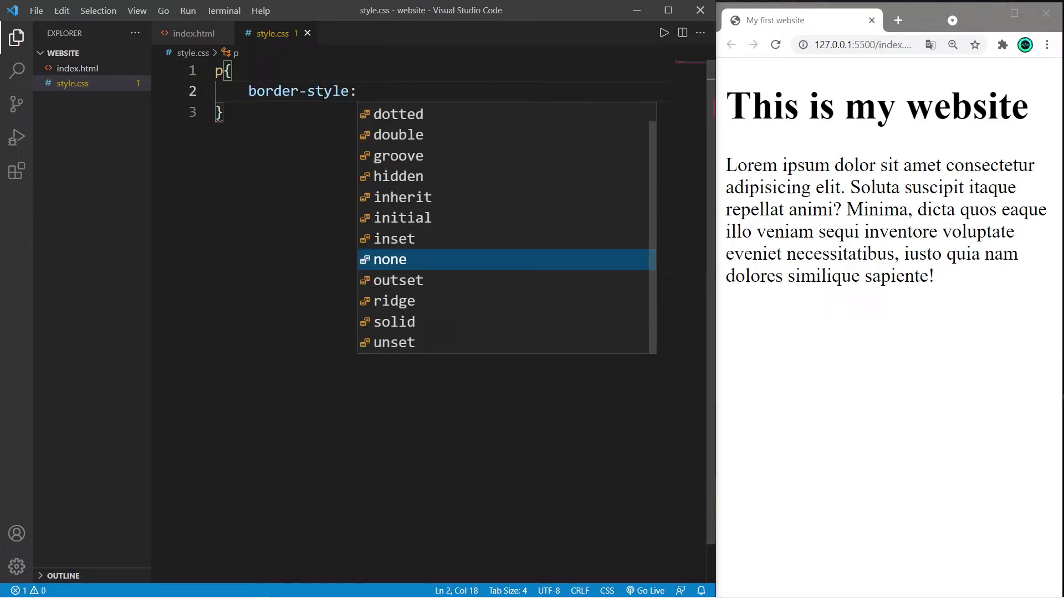
# Try solid, dashed, double, ridge, groove and inset as the paragraph's border-style, moving toward outset.
pyautogui.click(408, 324)
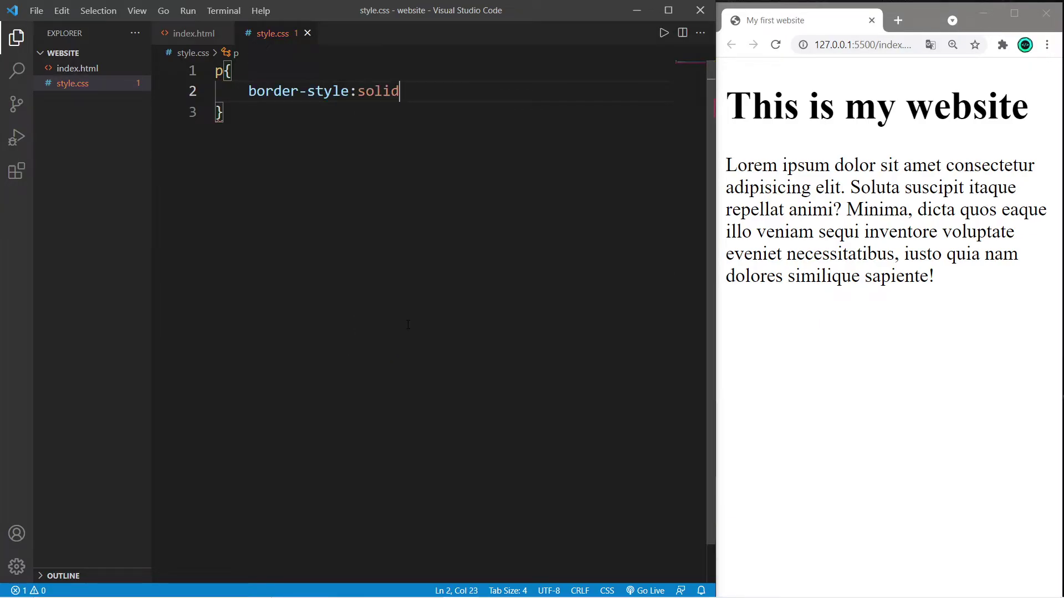
pyautogui.write(';')
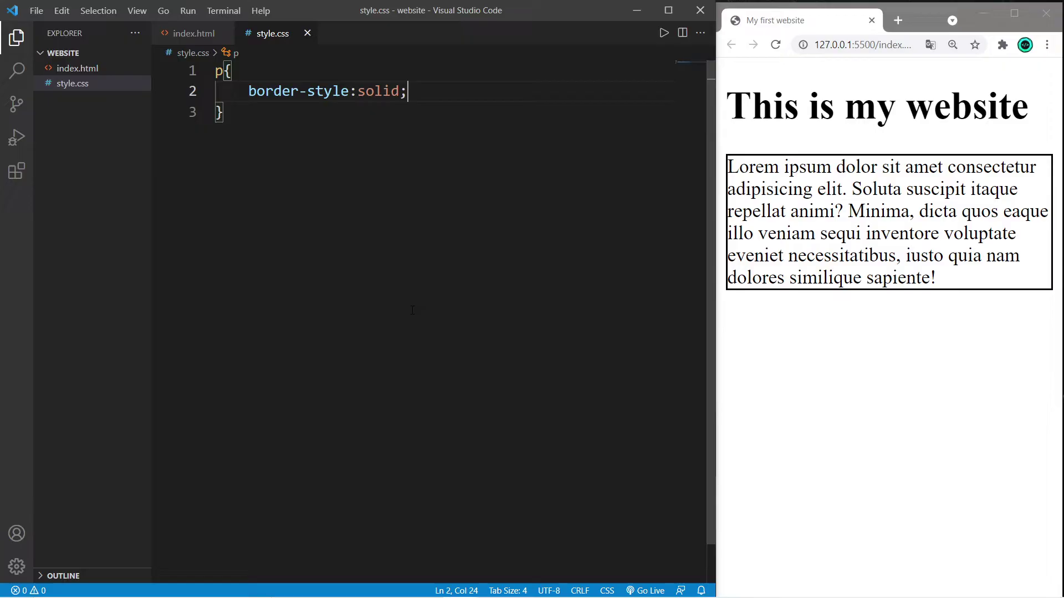
pyautogui.doubleClick(367, 101)
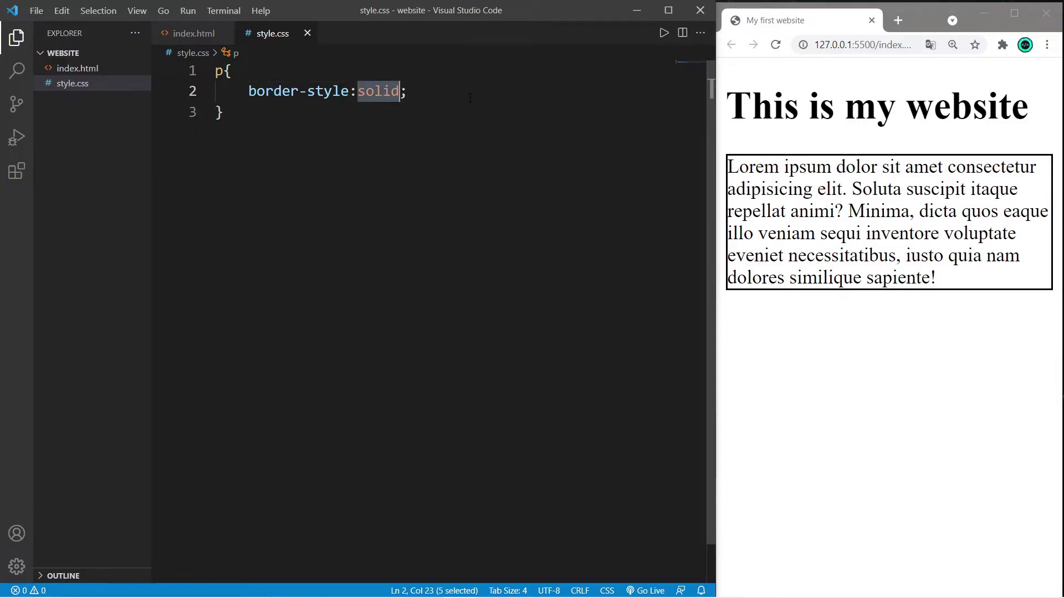
pyautogui.press('BackSpace')
pyautogui.write('dashed')
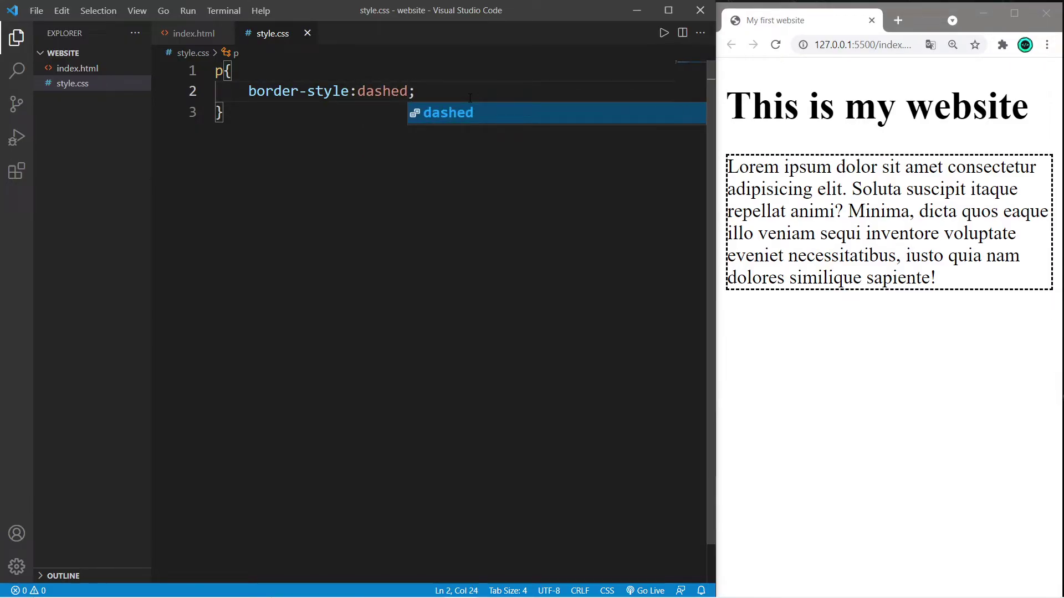
pyautogui.doubleClick(394, 90)
pyautogui.write('dotte')
pyautogui.press('BackSpace')
pyautogui.press('BackSpace')
pyautogui.press('BackSpace')
pyautogui.write('u')
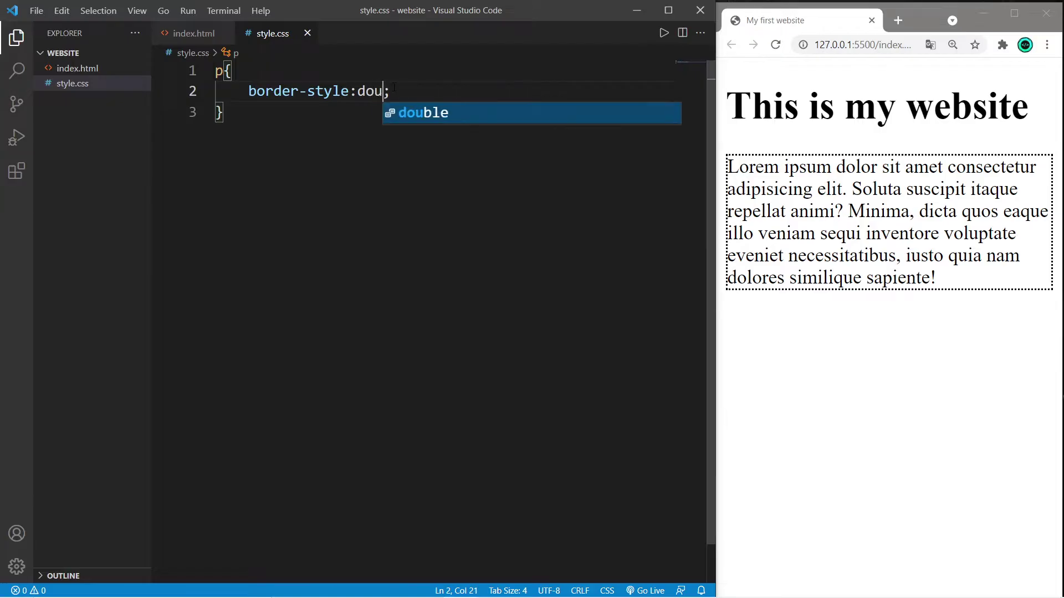
pyautogui.write('ble')
pyautogui.hotkey('ctrl', 'BackSpace')
pyautogui.write('ridge')
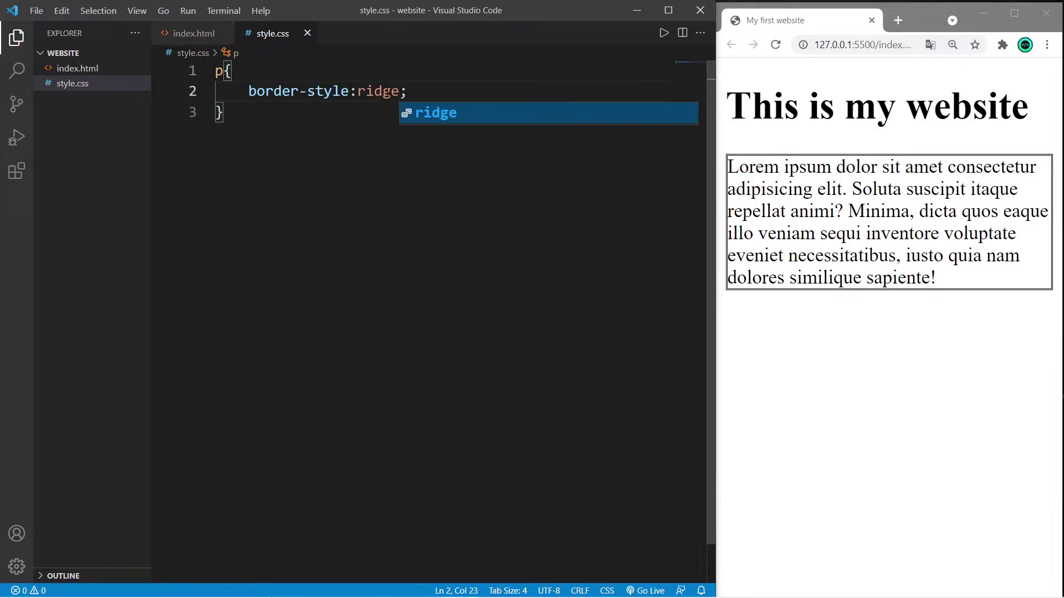
pyautogui.hotkey('ctrl', 'BackSpace')
pyautogui.write('groove')
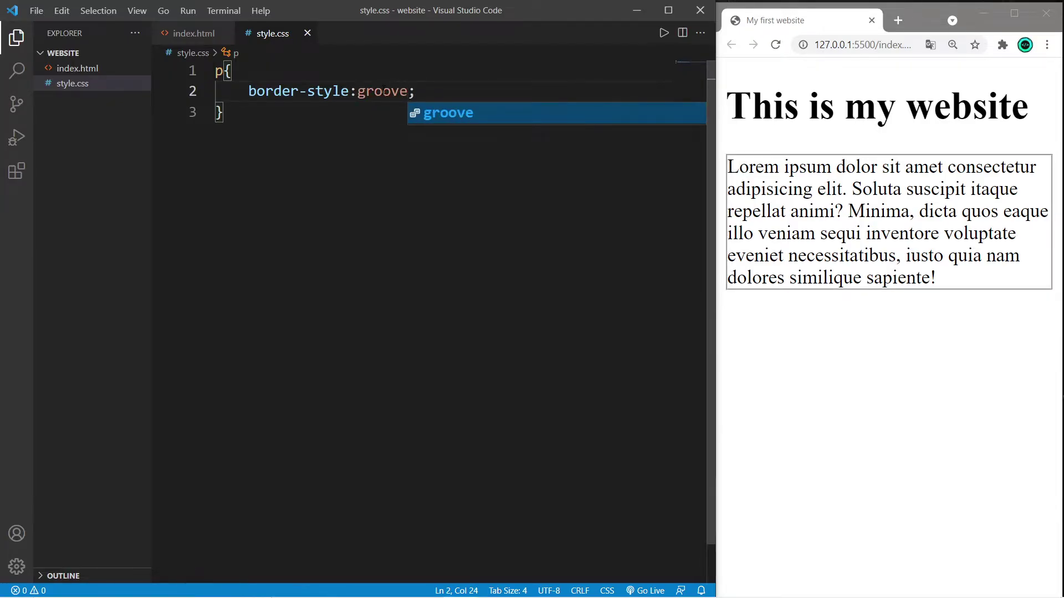
pyautogui.hotkey('ctrl', 'BackSpace')
pyautogui.write('inset')
pyautogui.doubleClick(377, 91)
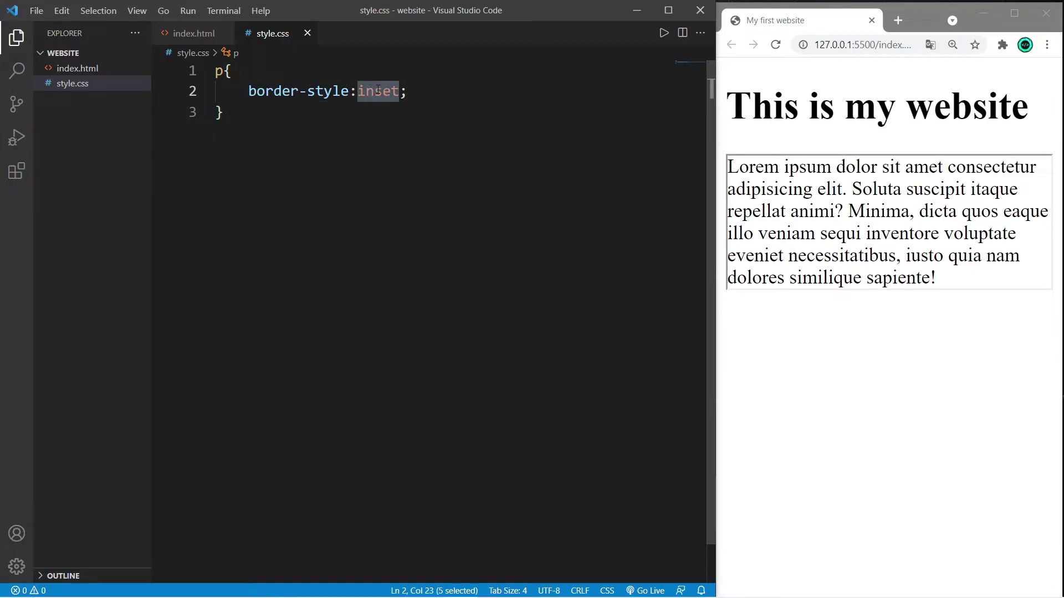
pyautogui.write('outset')
# Confirm the outset style, then add border-width: 5px and border-color: gold to the p rule.
pyautogui.click(441, 94)
pyautogui.press('Return')
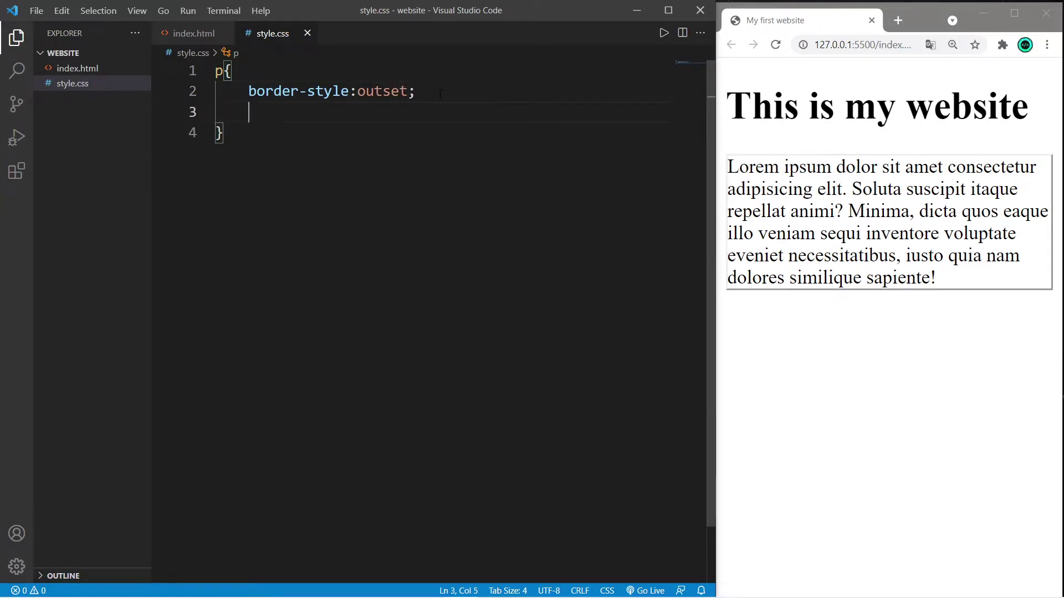
pyautogui.write('border')
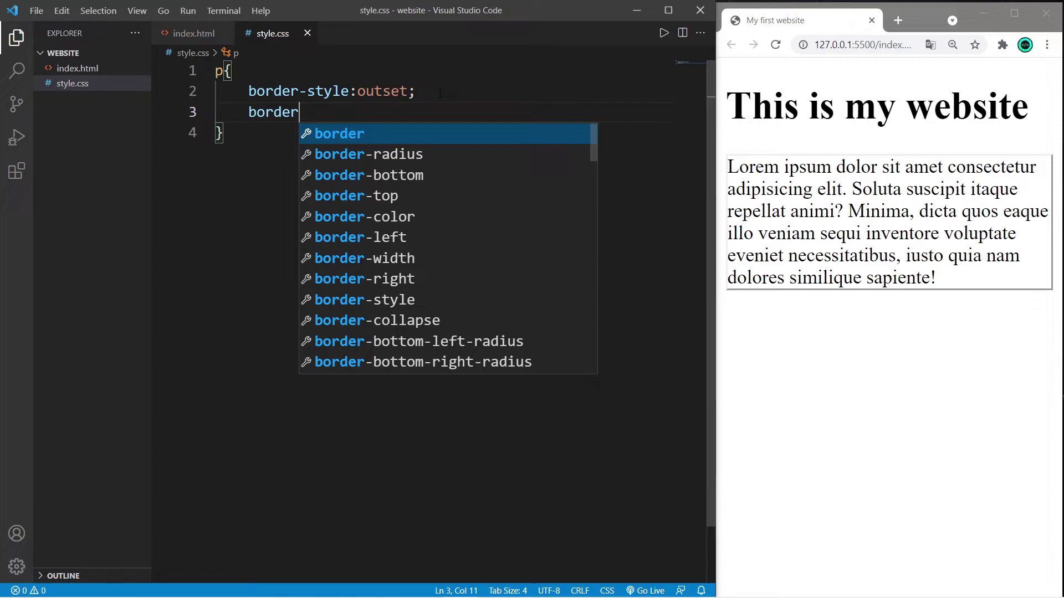
pyautogui.write('-width: ')
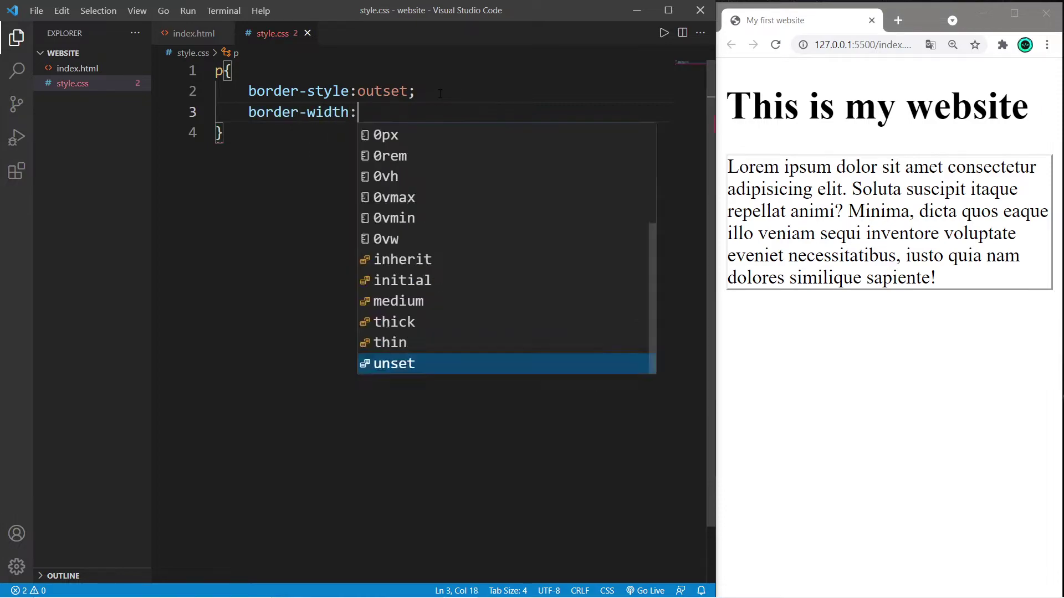
pyautogui.write('5px')
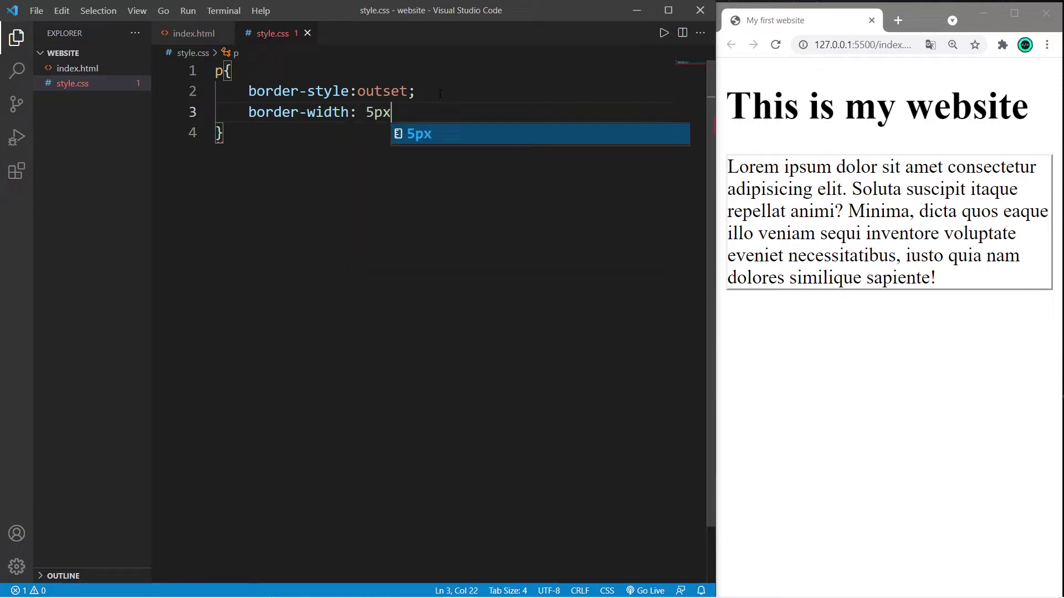
pyautogui.write(';')
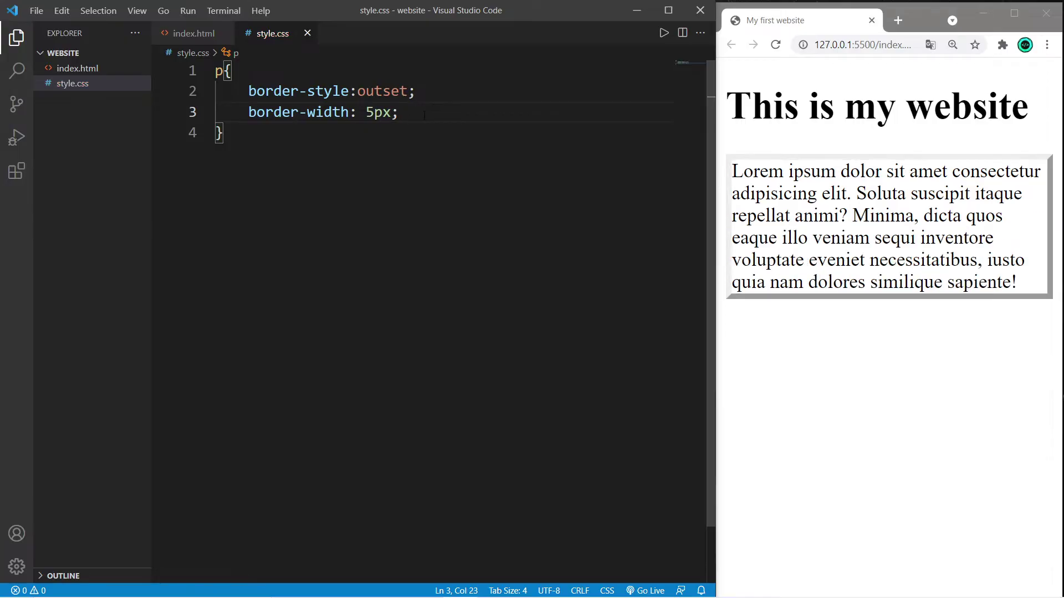
pyautogui.press('Return')
pyautogui.write('bor')
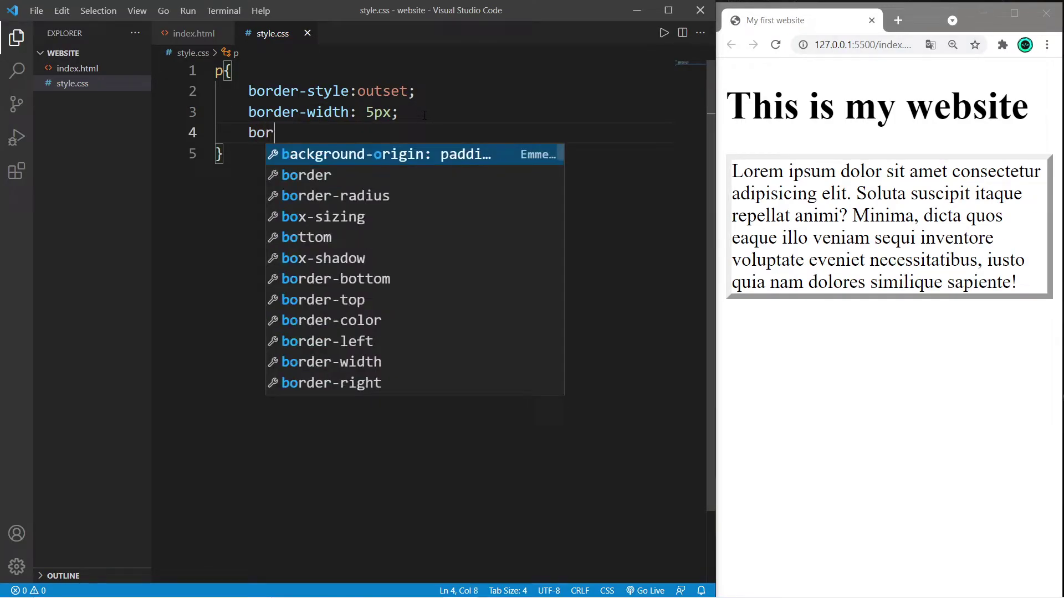
pyautogui.write('der-color:')
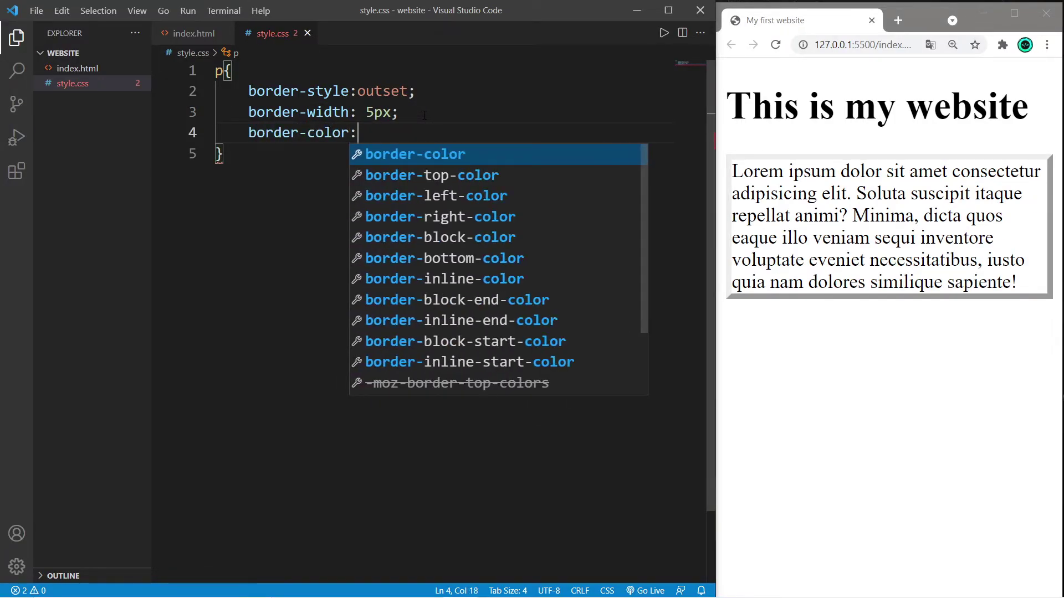
pyautogui.write(' gold;')
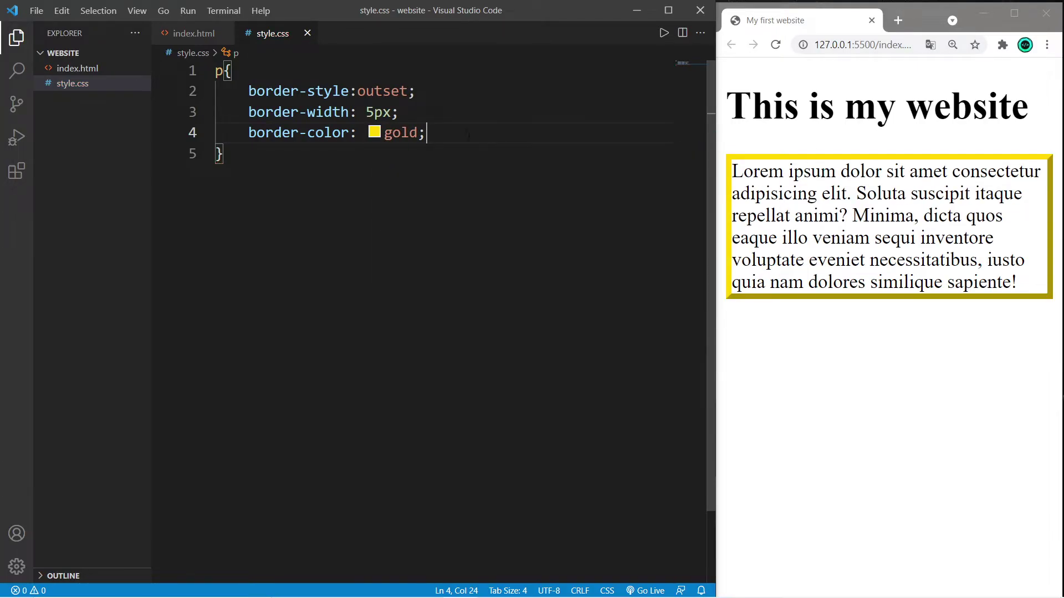
# Add border-radius: 10px and padding: 5px to p, and check the paragraph in the preview.
pyautogui.press('Return')
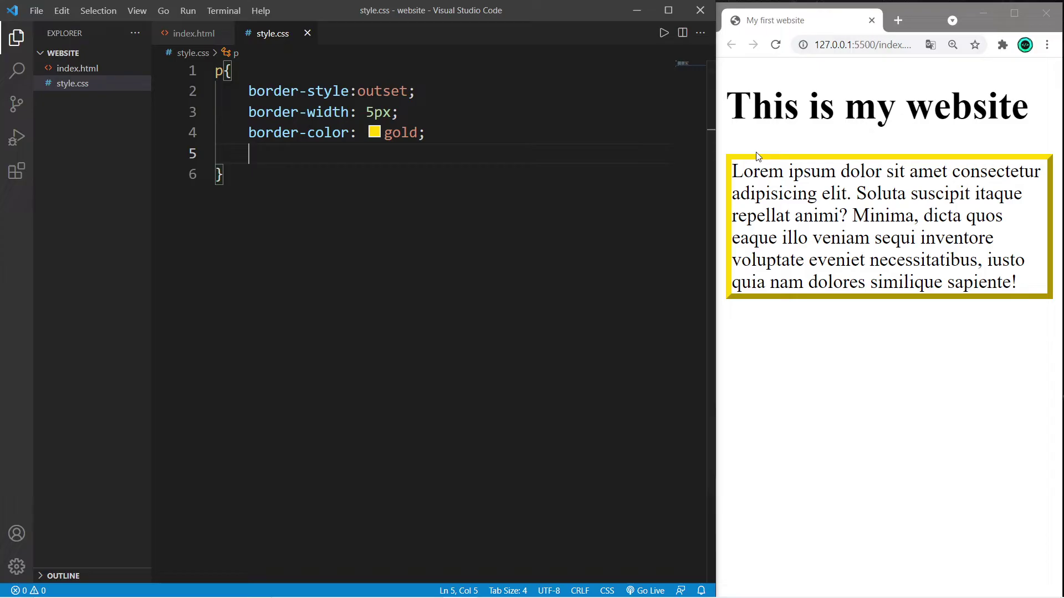
pyautogui.write('b')
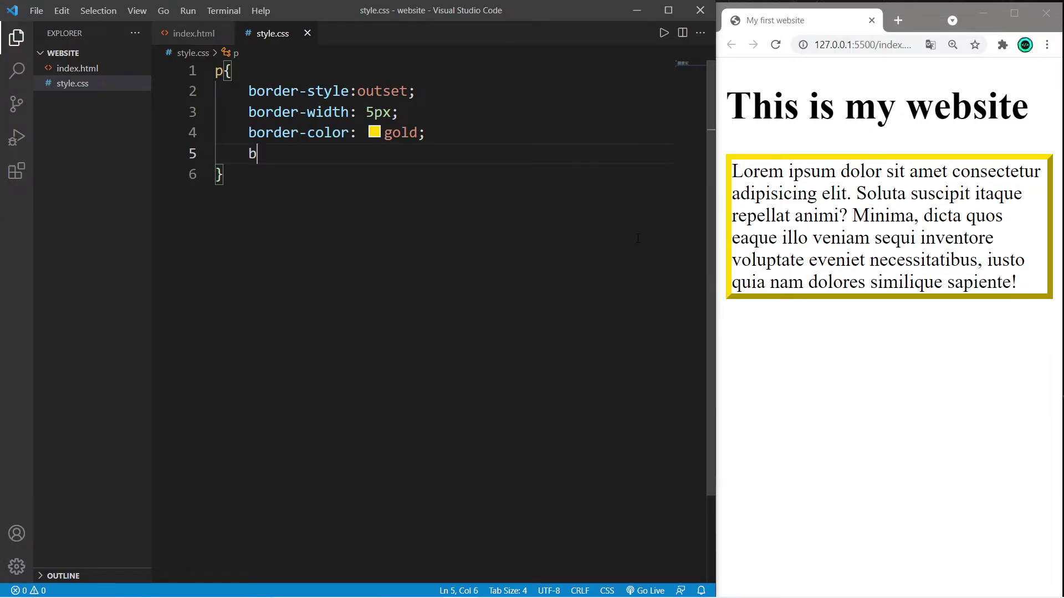
pyautogui.write('order-radius')
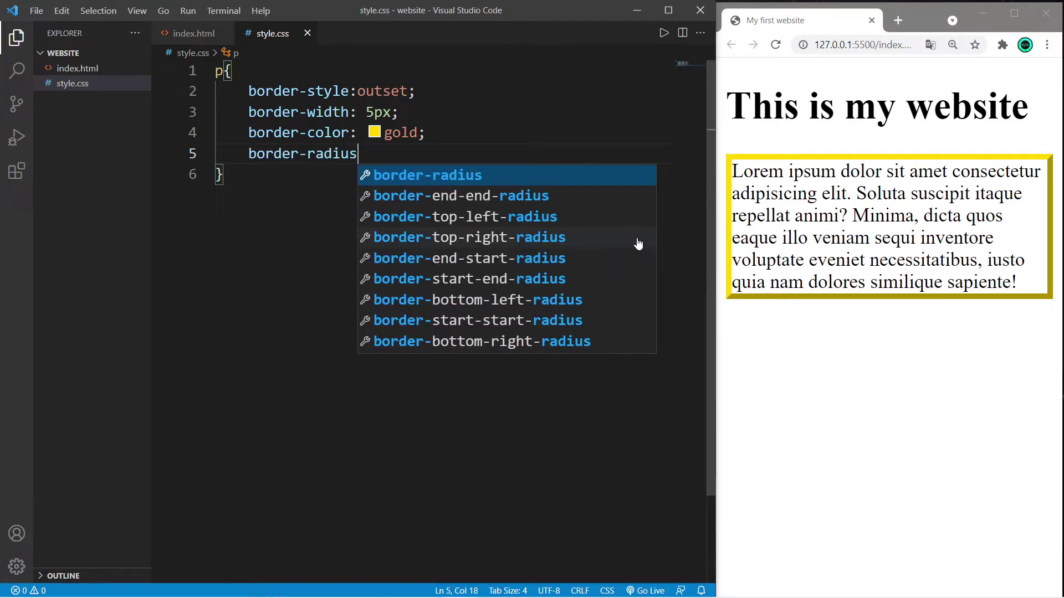
pyautogui.press('Return')
pyautogui.write('10px;')
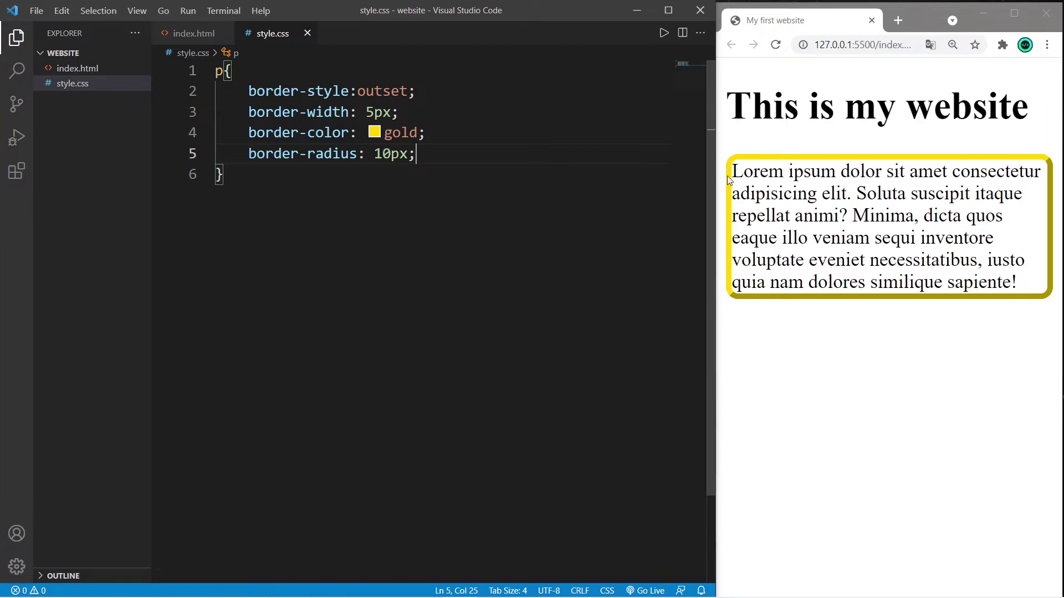
pyautogui.press('Return')
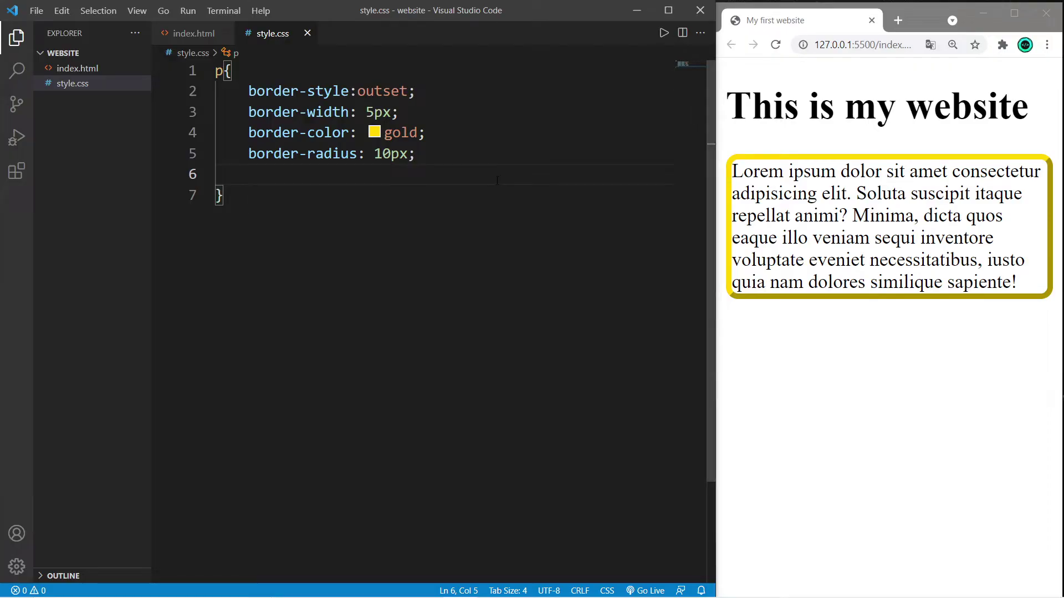
pyautogui.write('padding')
pyautogui.press('Return')
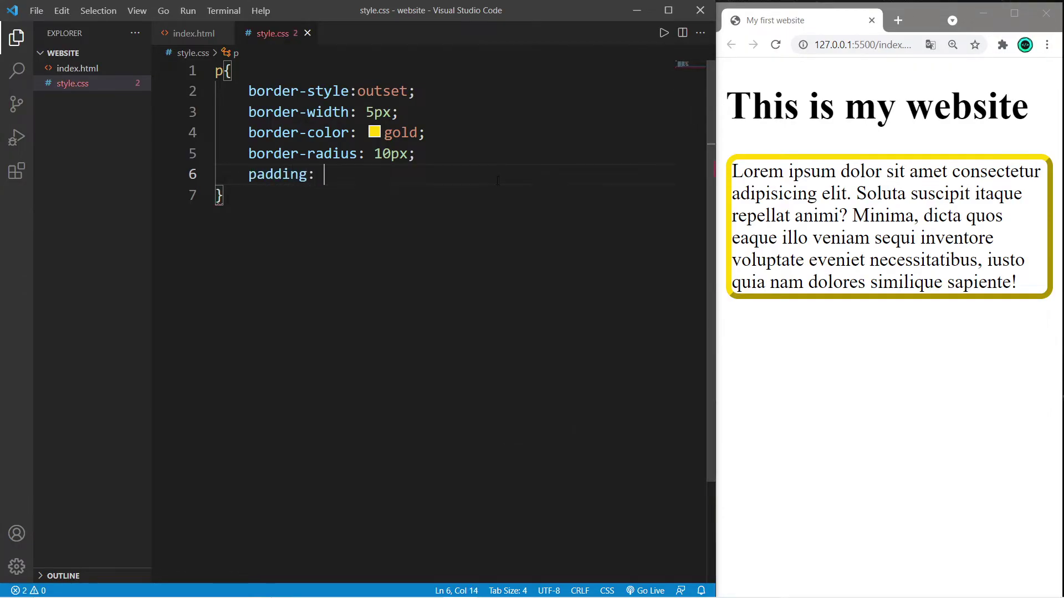
pyautogui.write('5px;')
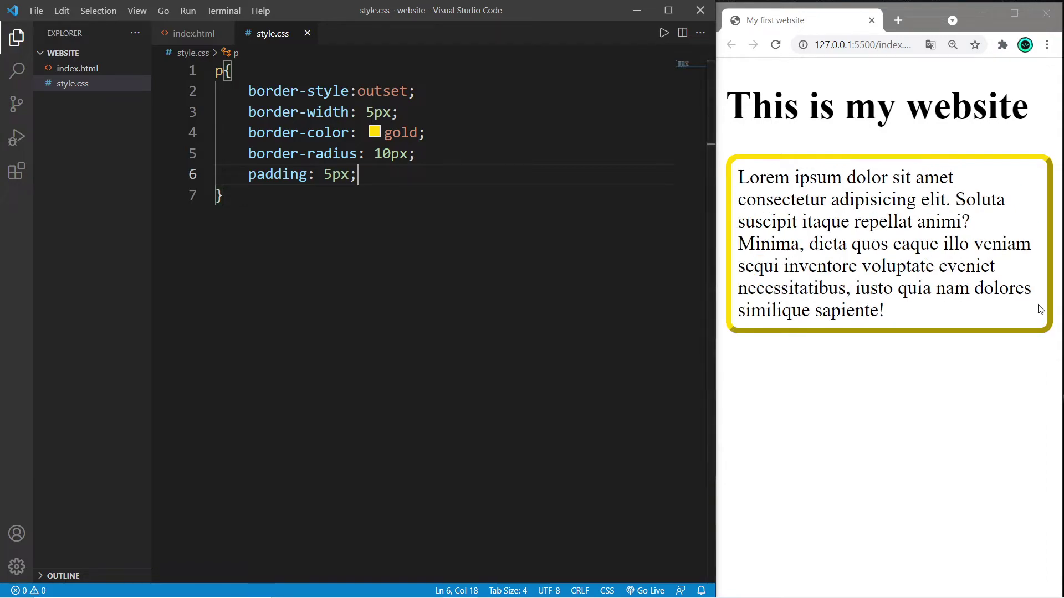
pyautogui.moveTo(894, 314); pyautogui.dragTo(737, 176)
pyautogui.click(736, 177)
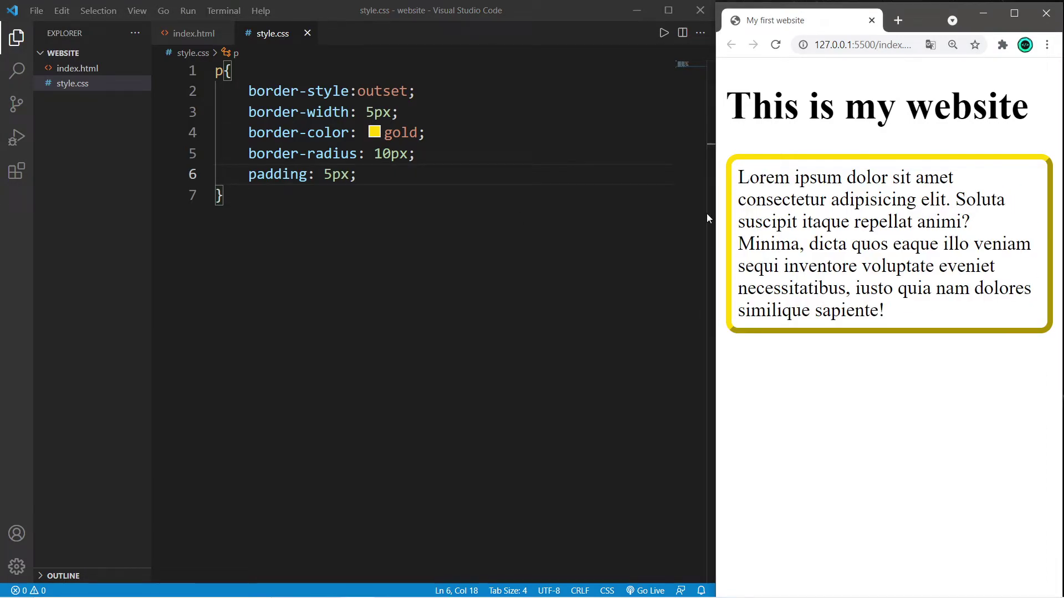
# Insert an h1 rule at the top of style.css and start its border-top-style property.
pyautogui.click(216, 71)
pyautogui.press('Return')
pyautogui.press('Return')
pyautogui.click(216, 71)
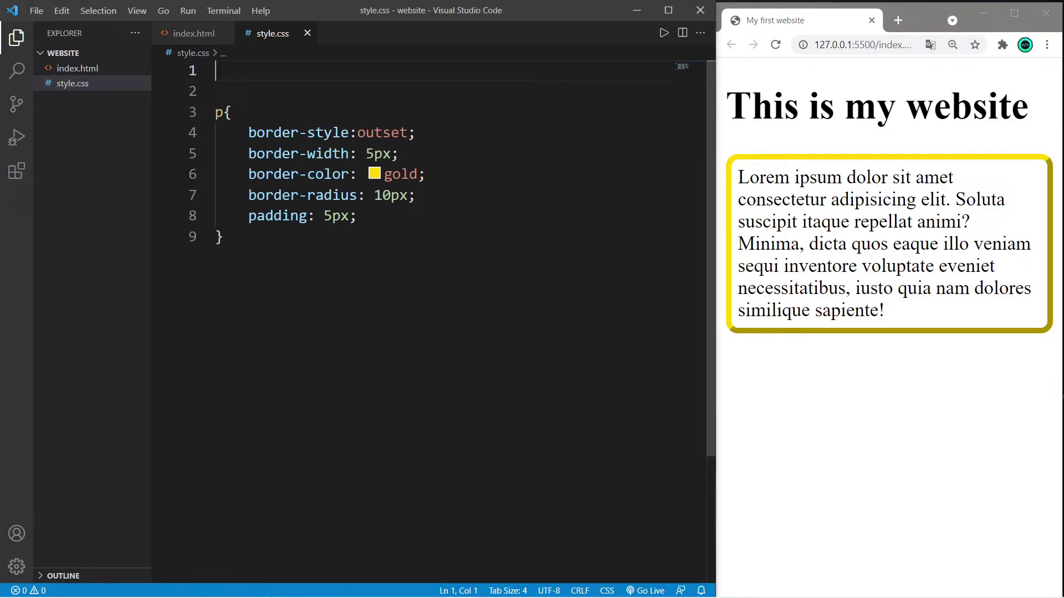
pyautogui.write('h1{')
pyautogui.press('Return')
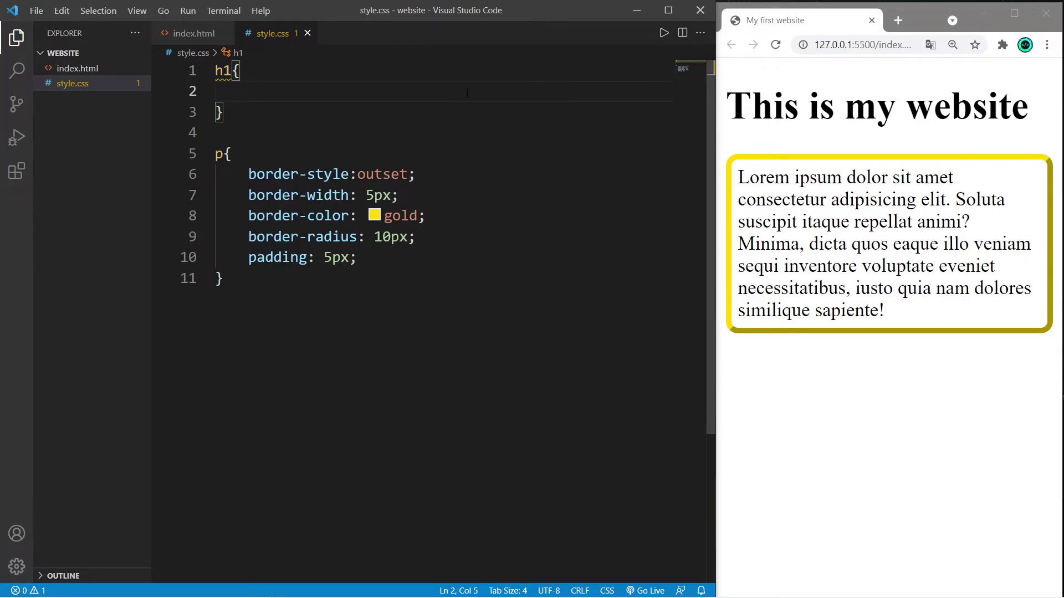
pyautogui.write('border-')
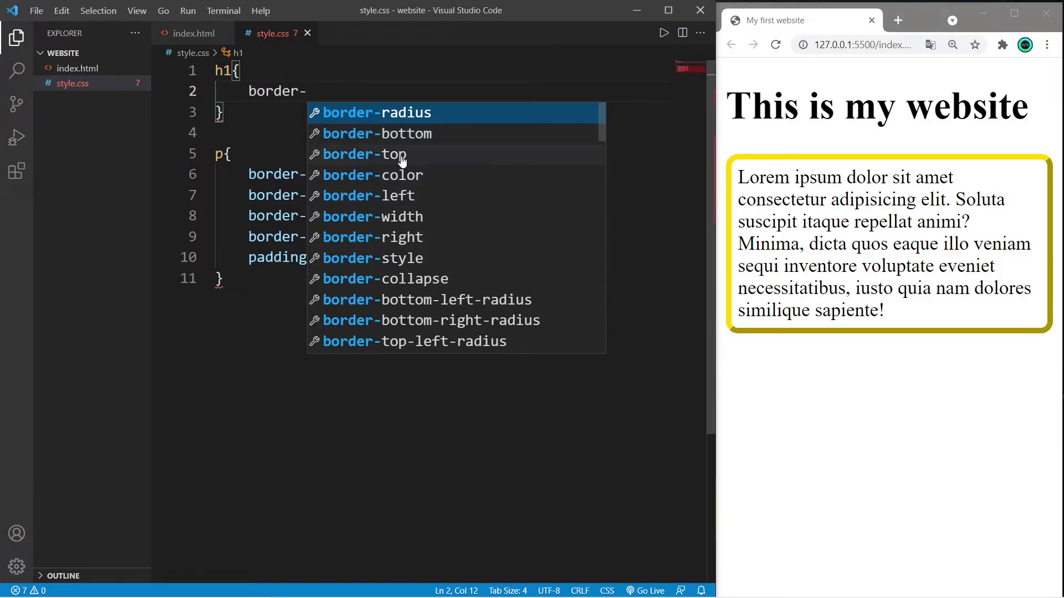
pyautogui.click(401, 158)
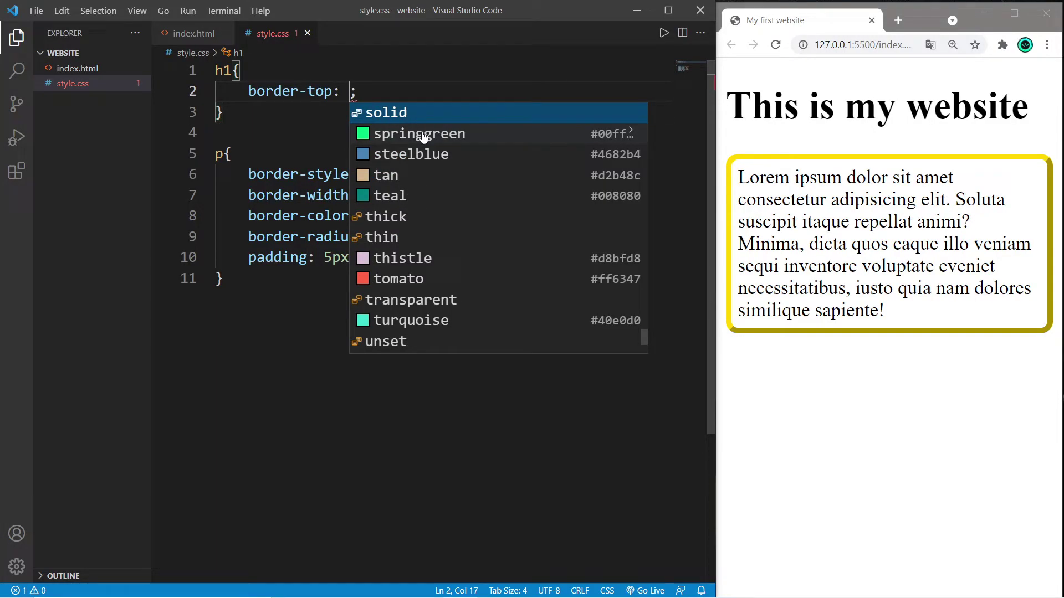
pyautogui.press('BackSpace')
pyautogui.press('BackSpace')
pyautogui.write('-style')
pyautogui.press('Return')
pyautogui.press('Escape')
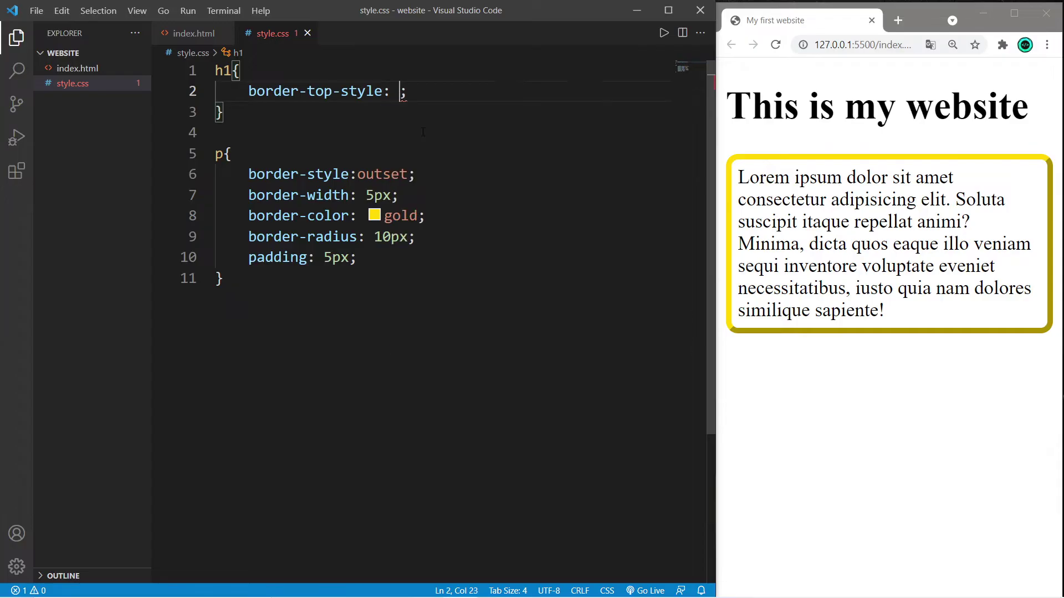
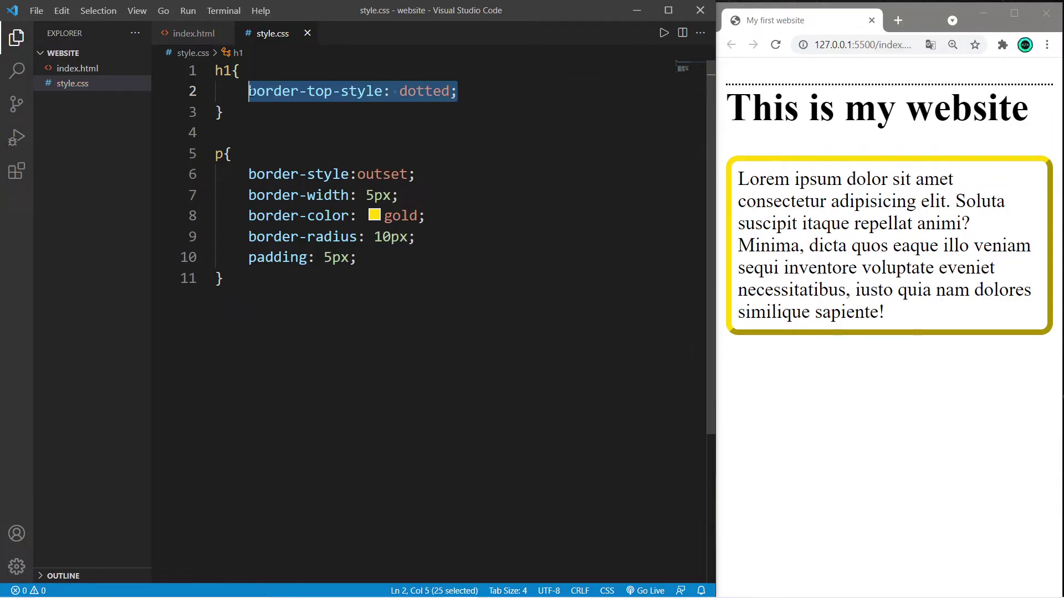
# Duplicate the h1 rule's dotted border-top-style declaration and change it to border-bottom-style: dotted.
pyautogui.press('End')
pyautogui.press('Return')
pyautogui.write('border-top-style: dotted;')
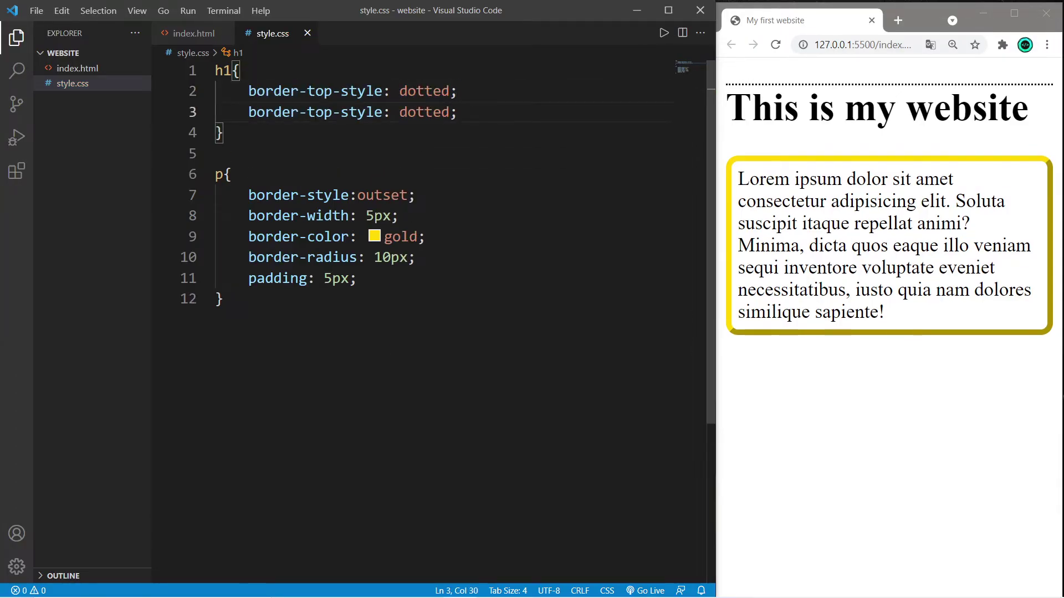
pyautogui.doubleClick(321, 112)
pyautogui.write('bottom')
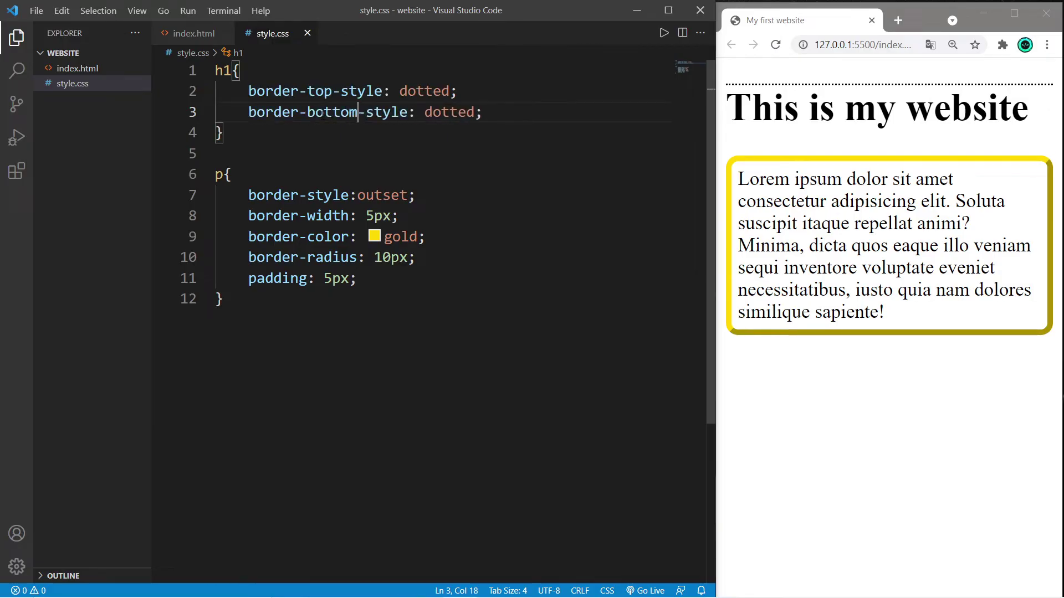
pyautogui.press('End')
pyautogui.press('Return')
pyautogui.write('borde')
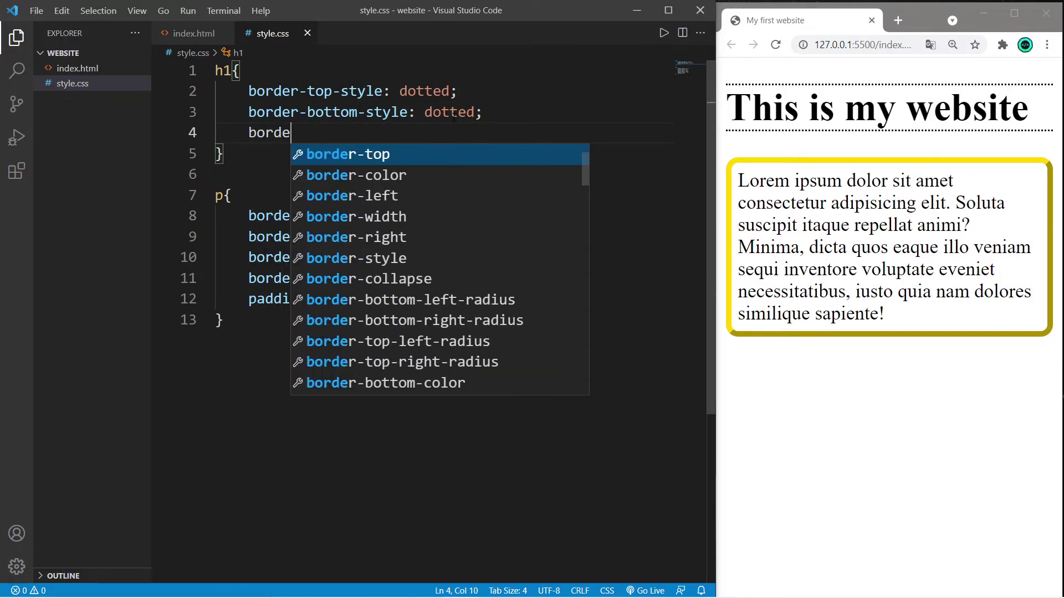
pyautogui.write('r-left')
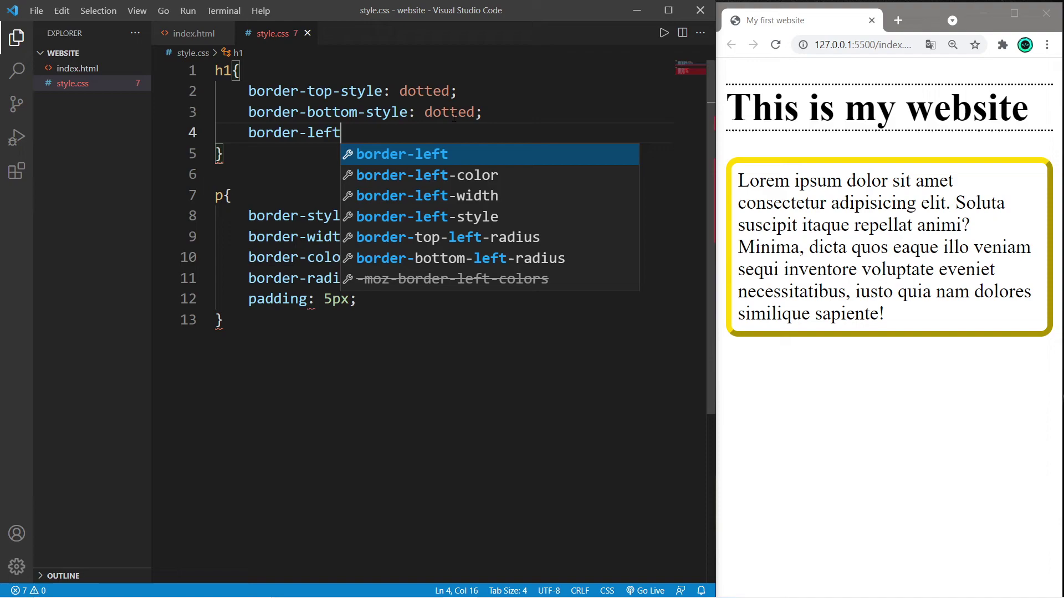
pyautogui.write('-style:double;')
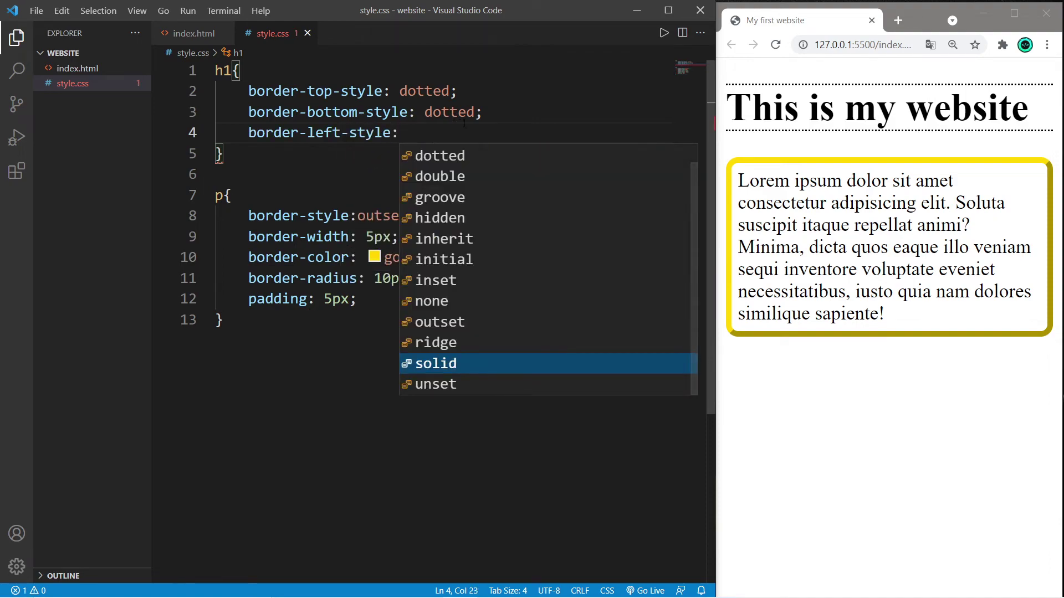
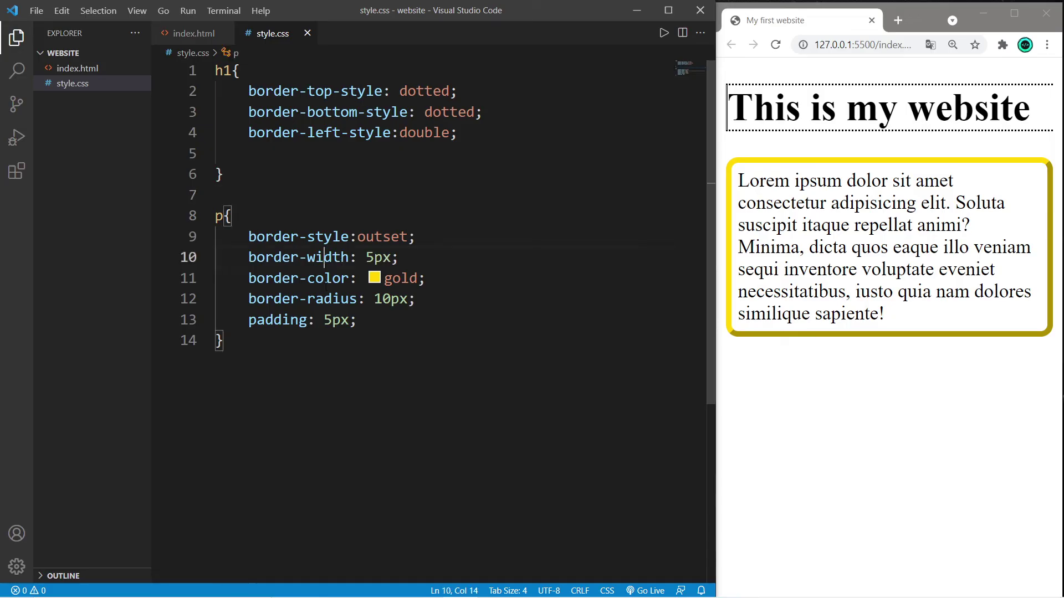
# Check the paragraph's padding value, then place the cursor on empty line 5 in the h1 rule.
pyautogui.click(322, 278)
pyautogui.click(330, 319)
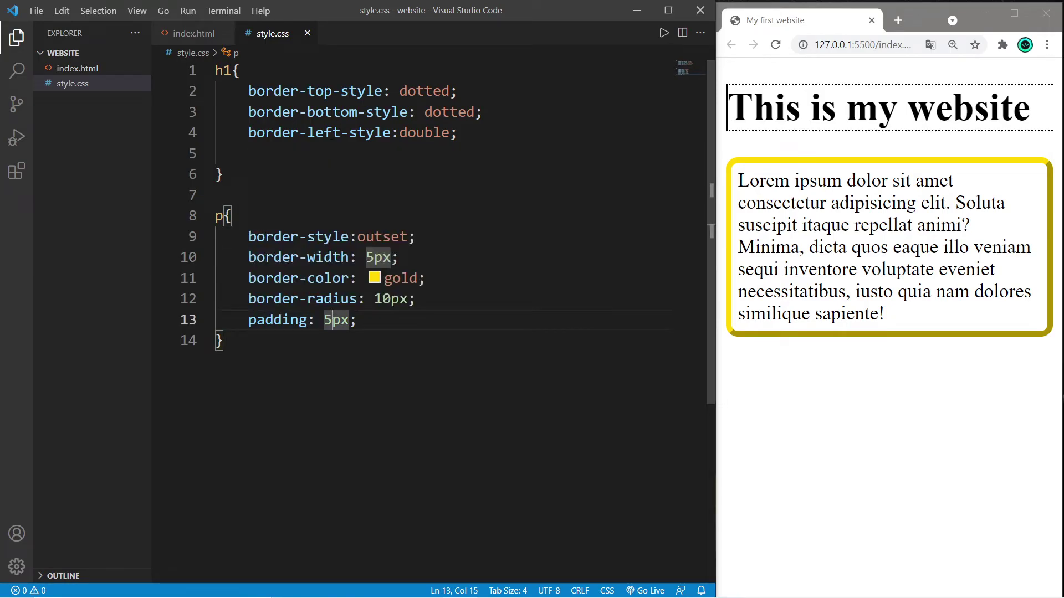
pyautogui.click(304, 132)
pyautogui.click(340, 153)
pyautogui.write('borde')
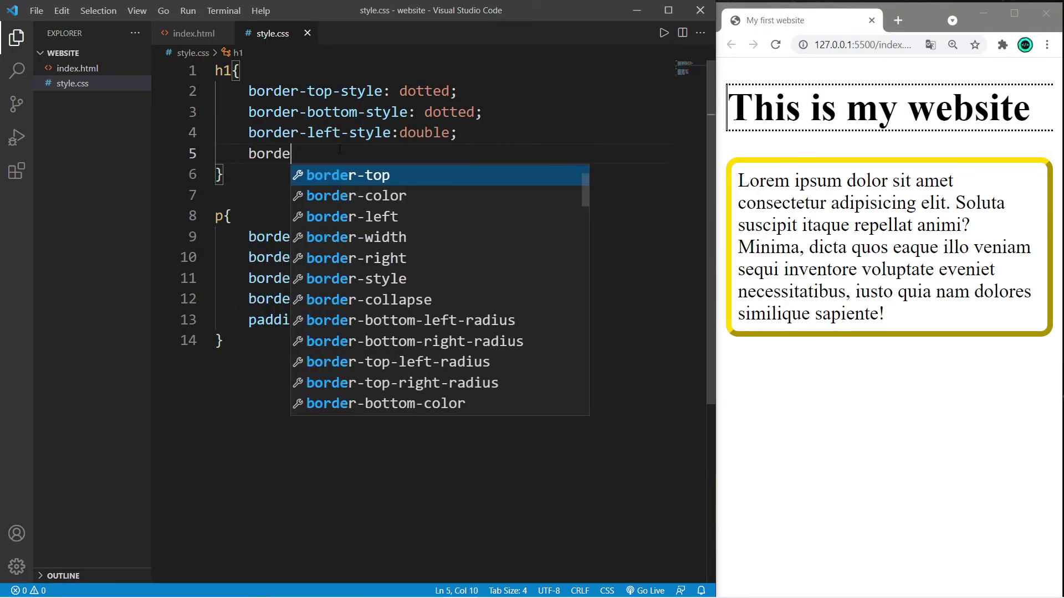
pyautogui.write('r-left')
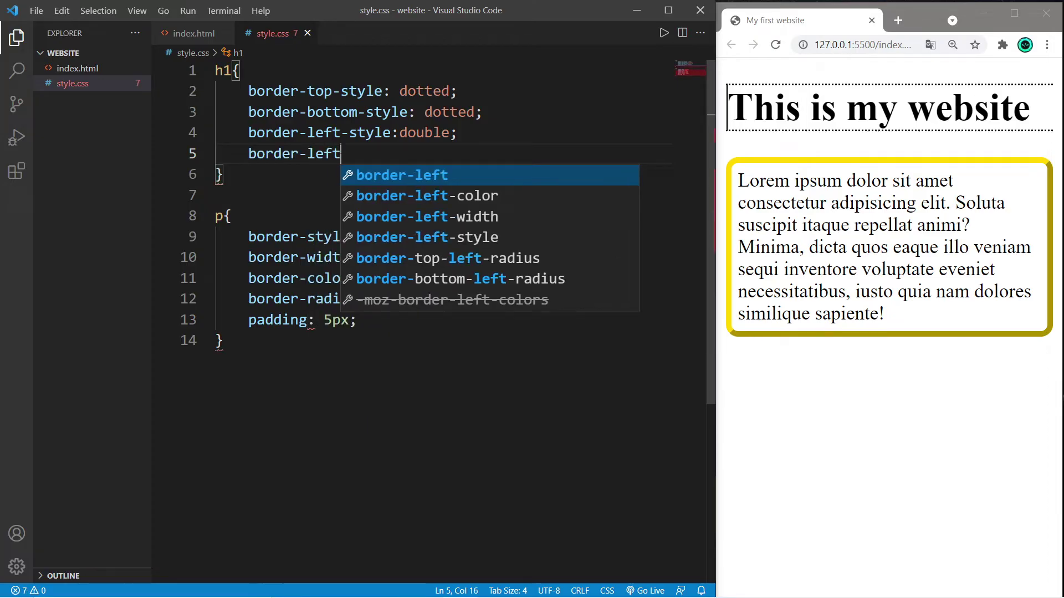
pyautogui.write('-')
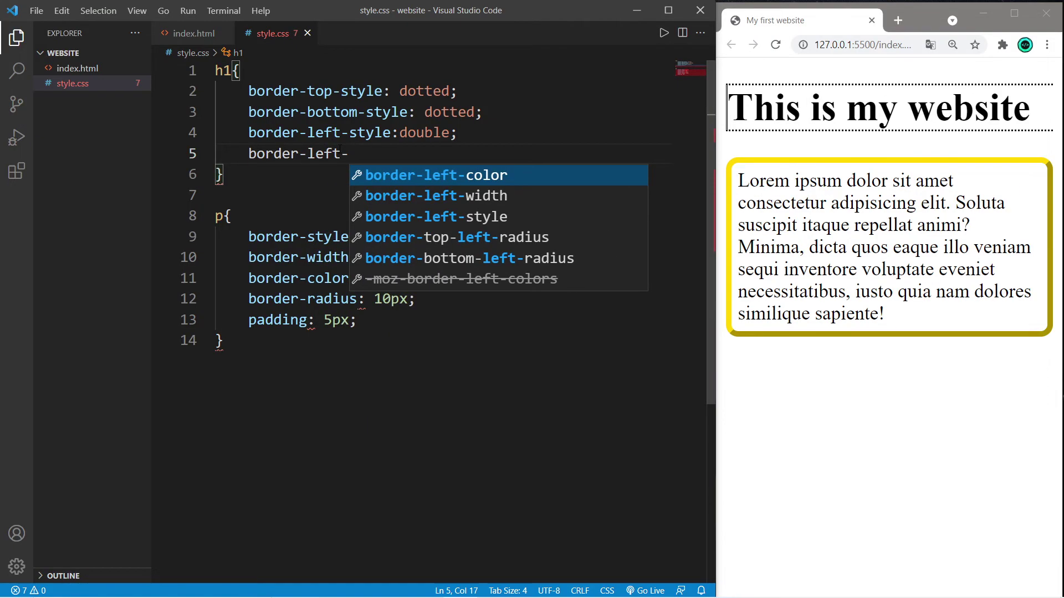
pyautogui.write('width')
# Add border-left-width: 10px and border-left-color: silver to h1 and save style.css.
pyautogui.press('Return')
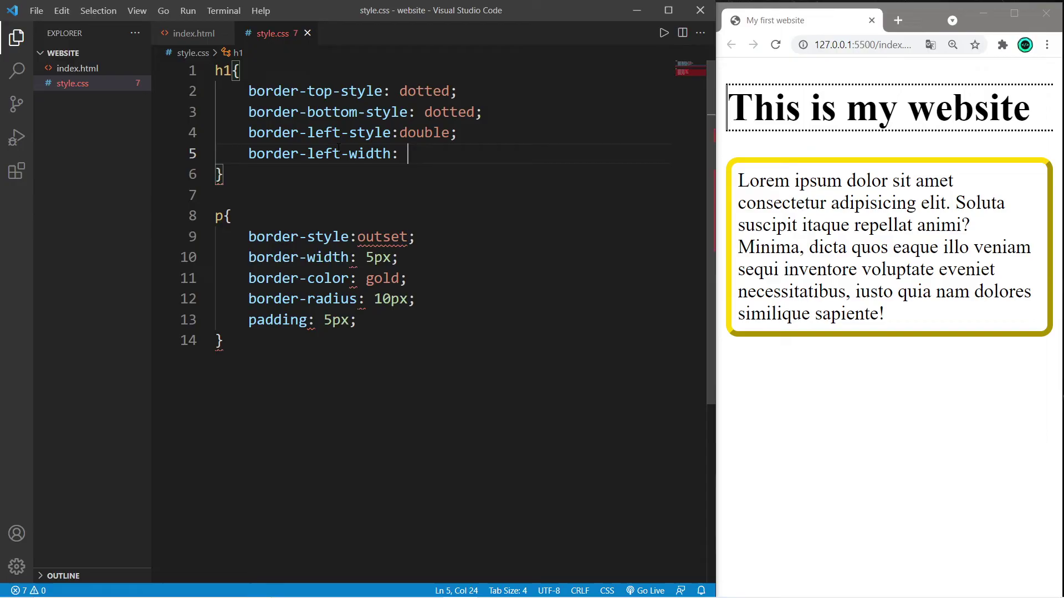
pyautogui.write('10px;')
pyautogui.press('Return')
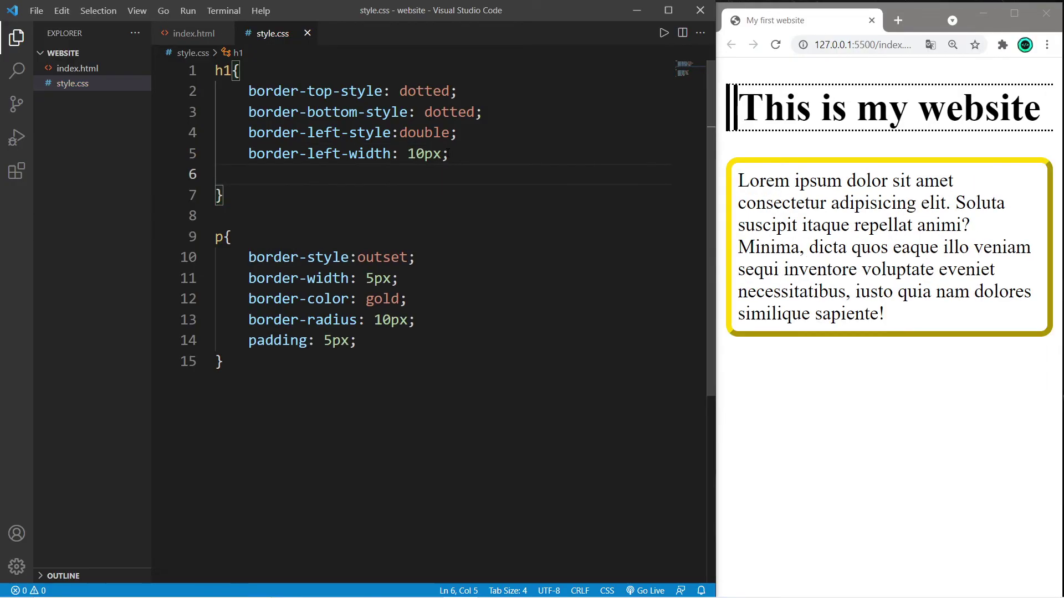
pyautogui.write('border-lef')
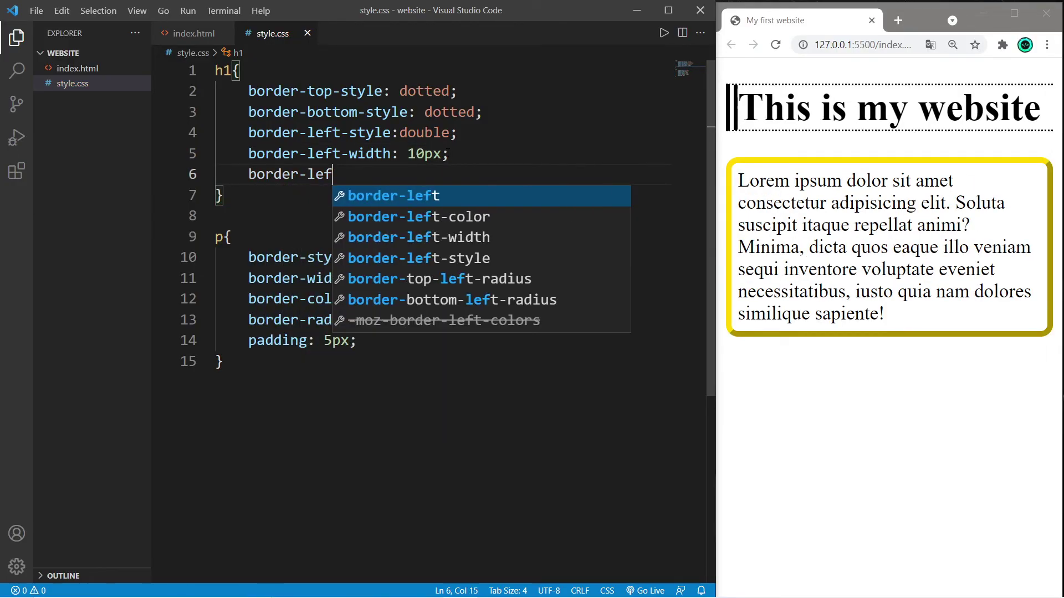
pyautogui.write('t-color: ')
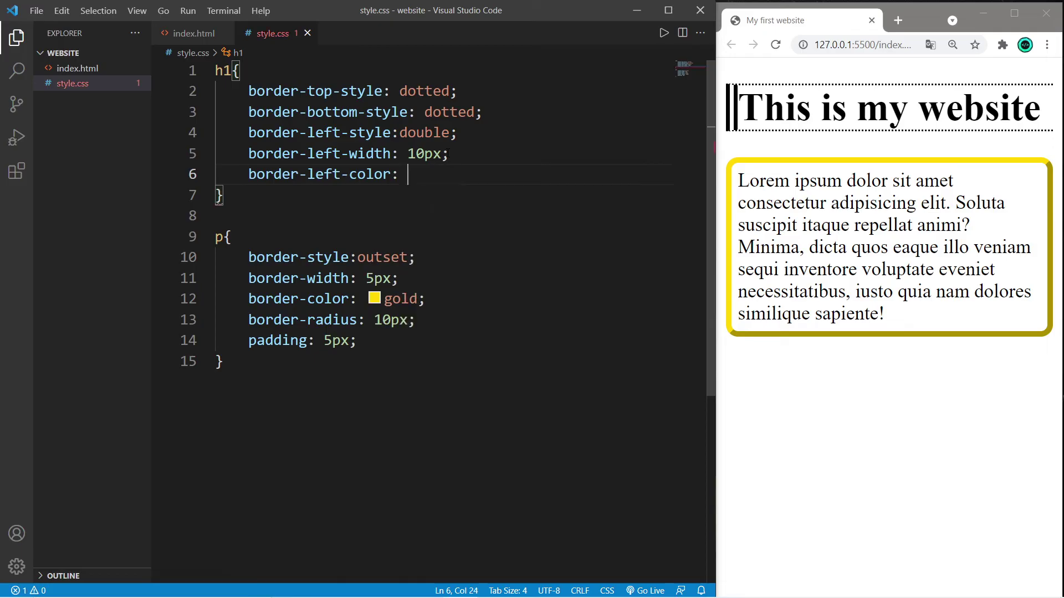
pyautogui.write('silver;')
pyautogui.hotkey('ctrl', 's')
pyautogui.moveTo(208, 236)
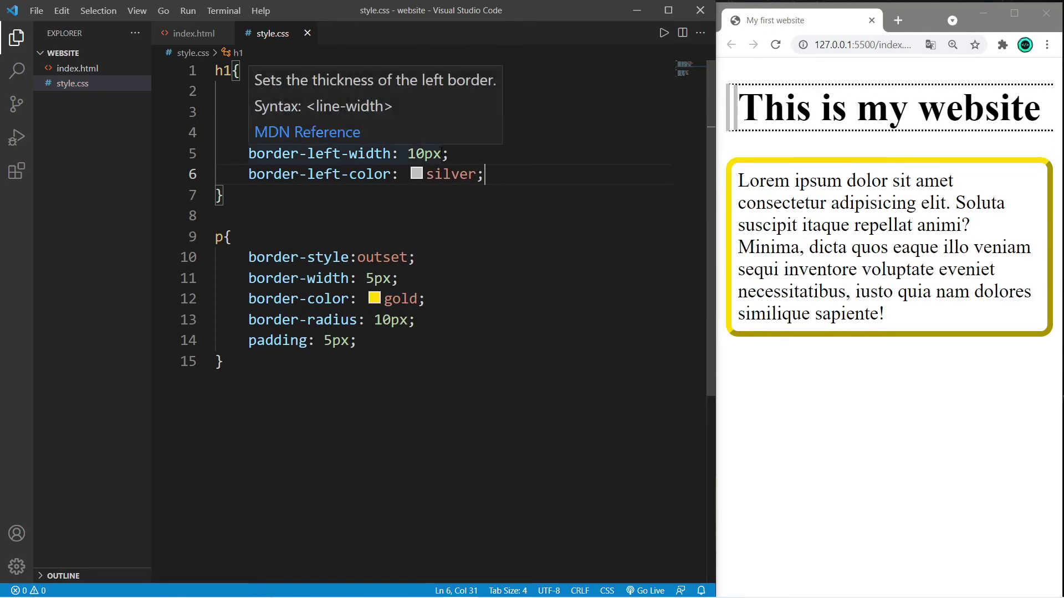
# Change the paragraph's gold border style from outset to solid.
pyautogui.click(332, 237)
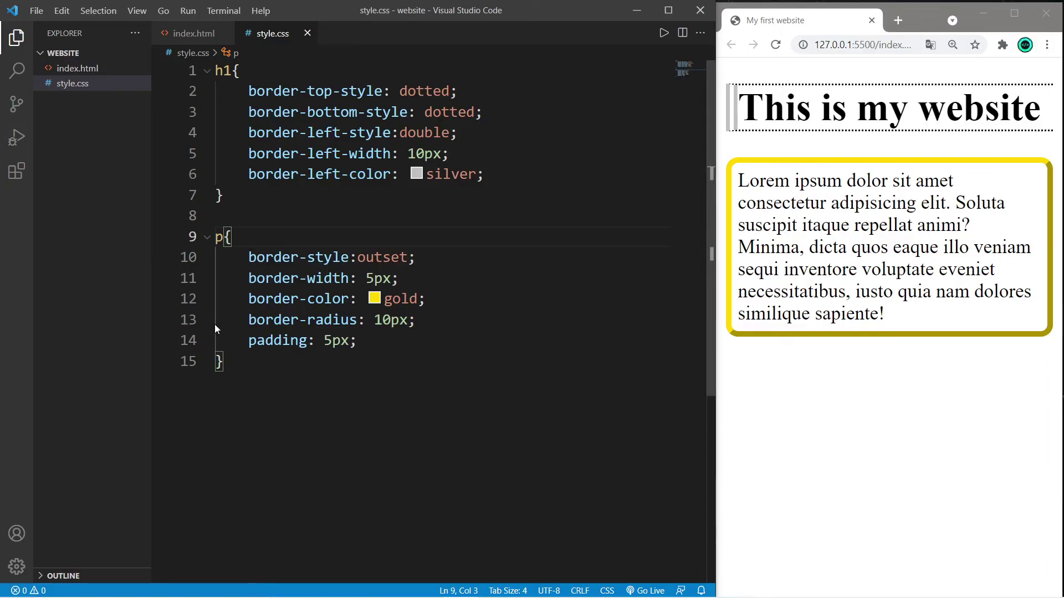
pyautogui.click(367, 258)
pyautogui.doubleClick(366, 259)
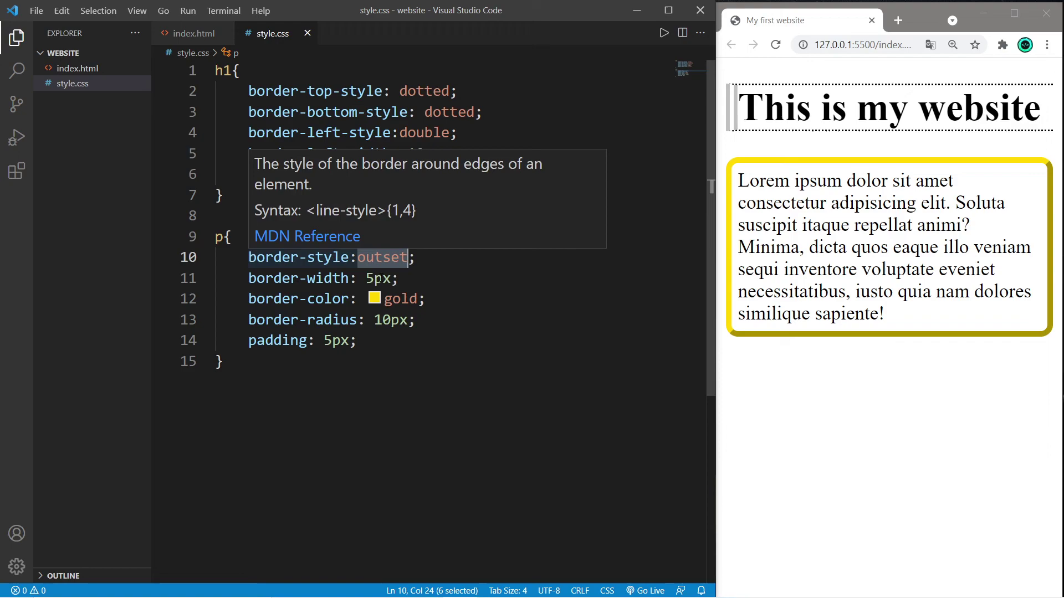
pyautogui.write('solid')
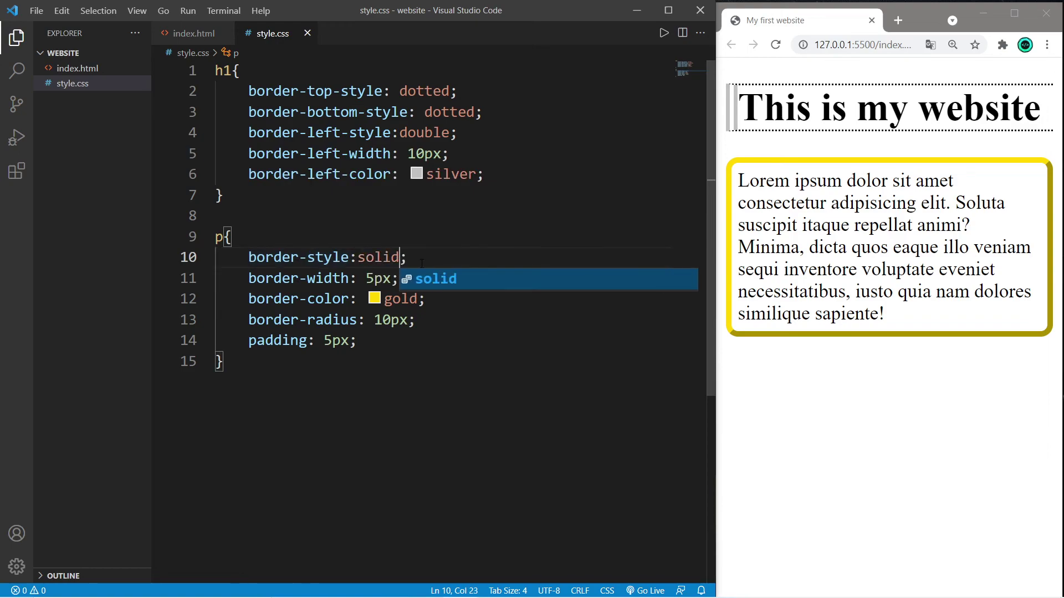
pyautogui.click(415, 320)
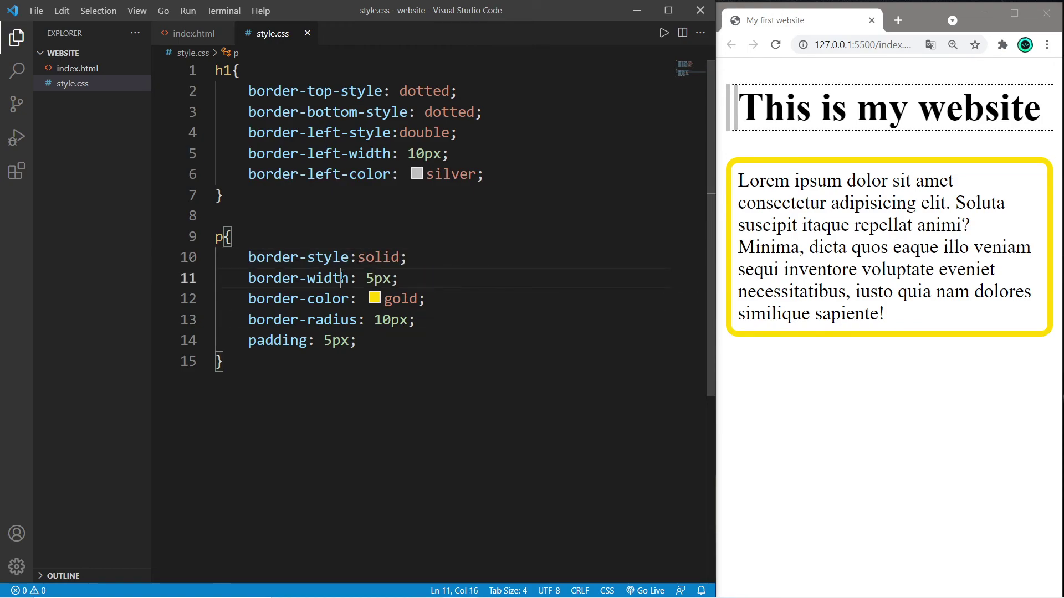
pyautogui.moveTo(350, 278); pyautogui.dragTo(248, 278)
pyautogui.doubleClick(329, 300)
pyautogui.moveTo(359, 320); pyautogui.dragTo(248, 319)
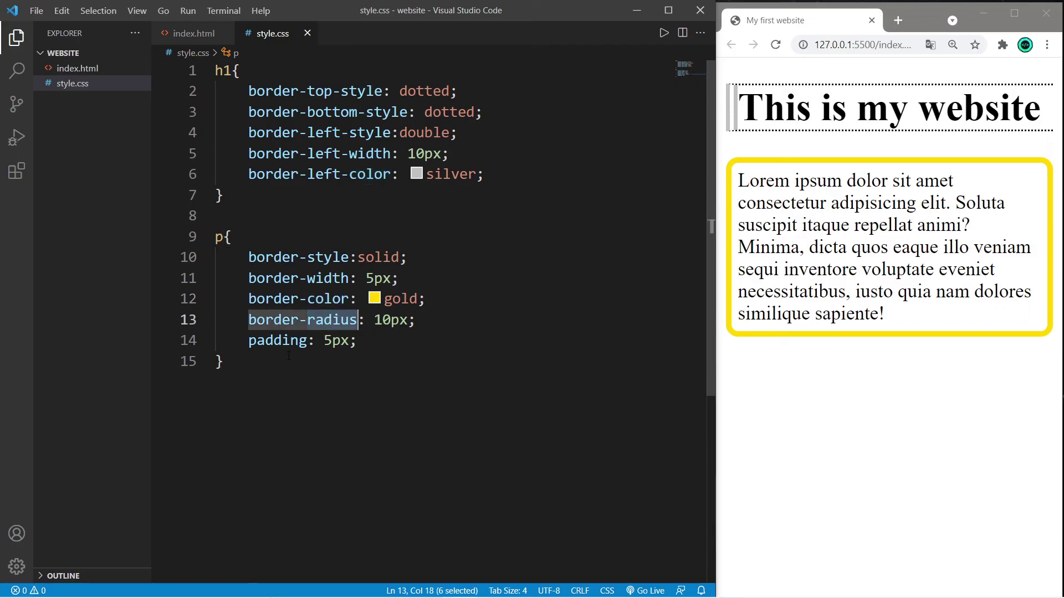
pyautogui.moveTo(358, 341); pyautogui.dragTo(216, 341)
pyautogui.click(342, 132)
pyautogui.moveTo(485, 174); pyautogui.dragTo(209, 98)
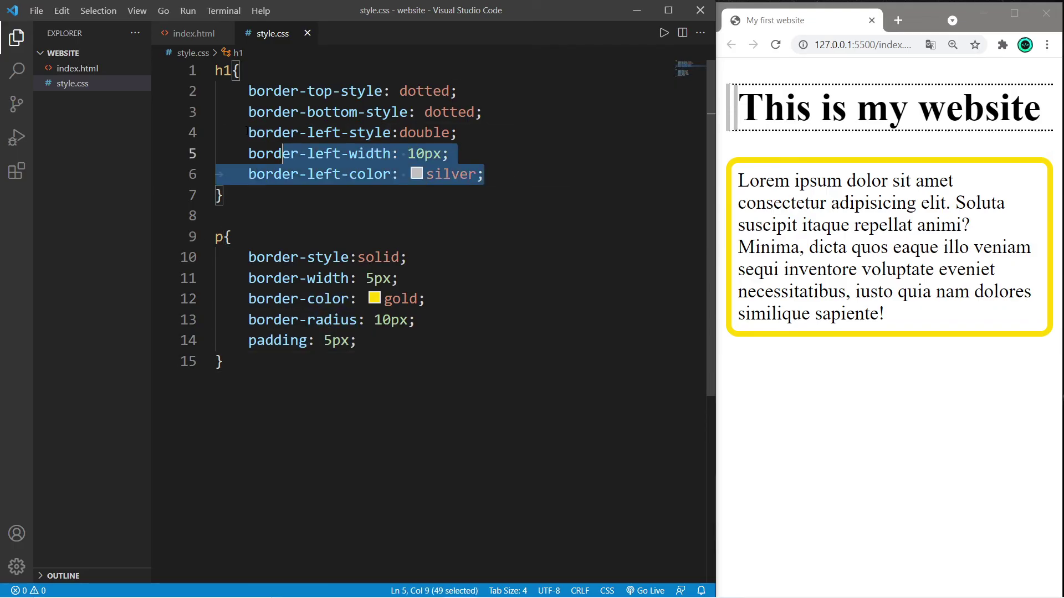
pyautogui.click(309, 112)
pyautogui.click(309, 92)
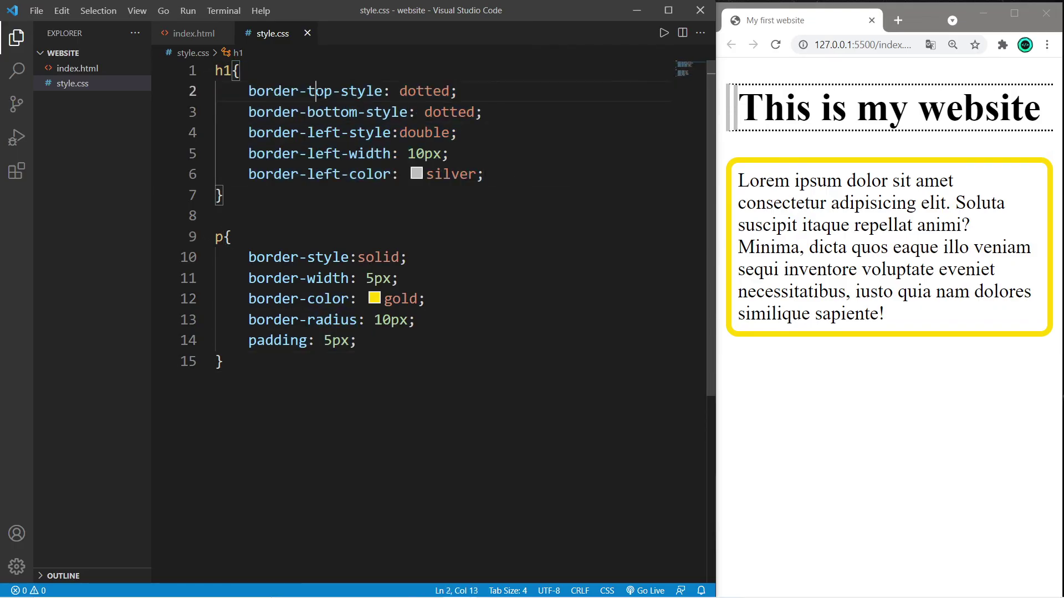
pyautogui.doubleClick(320, 91)
pyautogui.doubleClick(332, 112)
pyautogui.moveTo(391, 173); pyautogui.dragTo(248, 174)
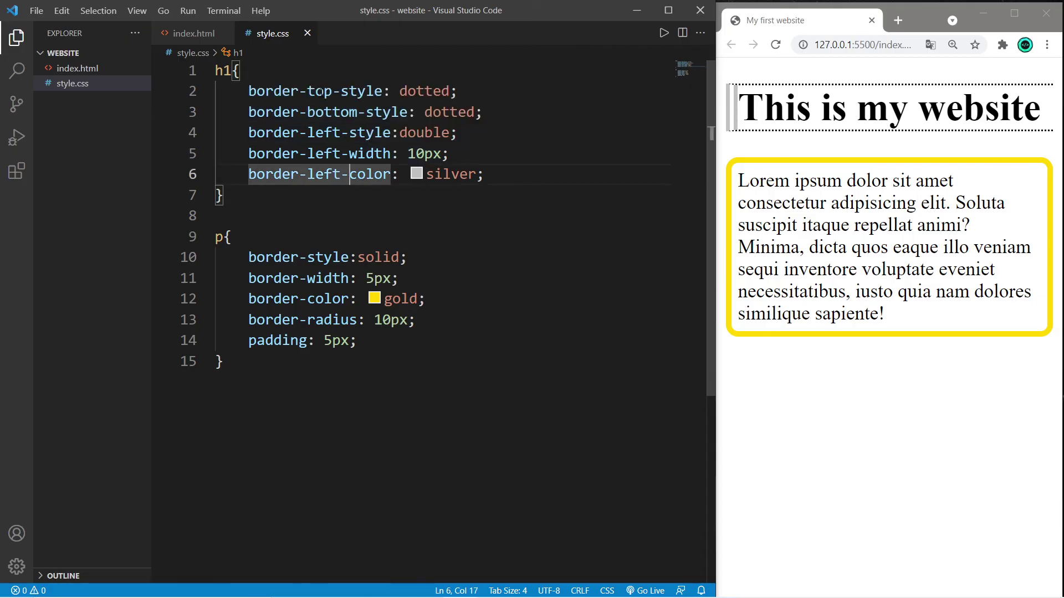
pyautogui.moveTo(383, 92); pyautogui.dragTo(249, 91)
pyautogui.click(324, 133)
pyautogui.click(525, 179)
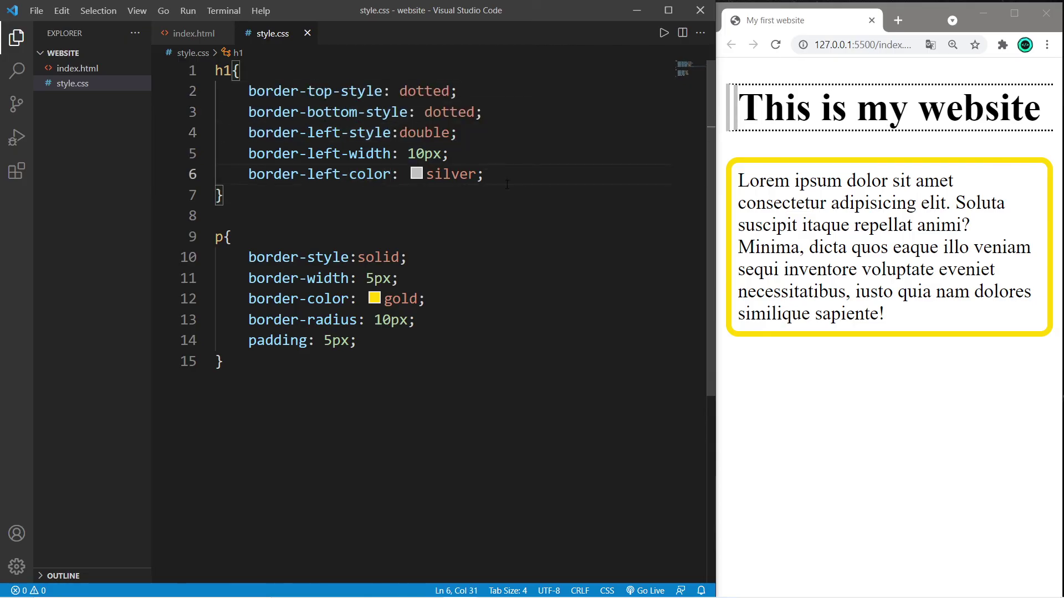
pyautogui.press('Down')
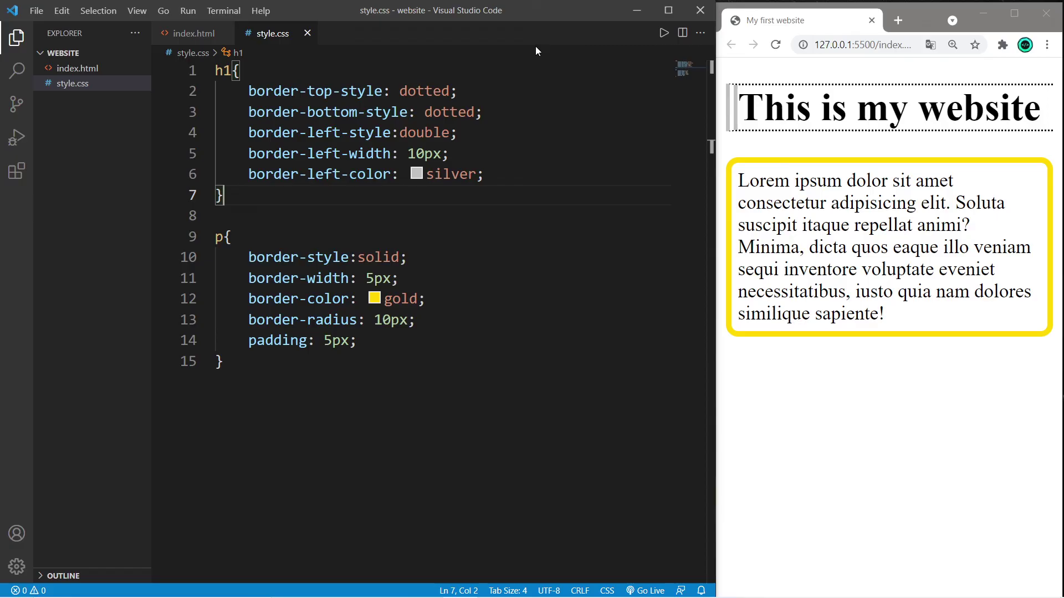